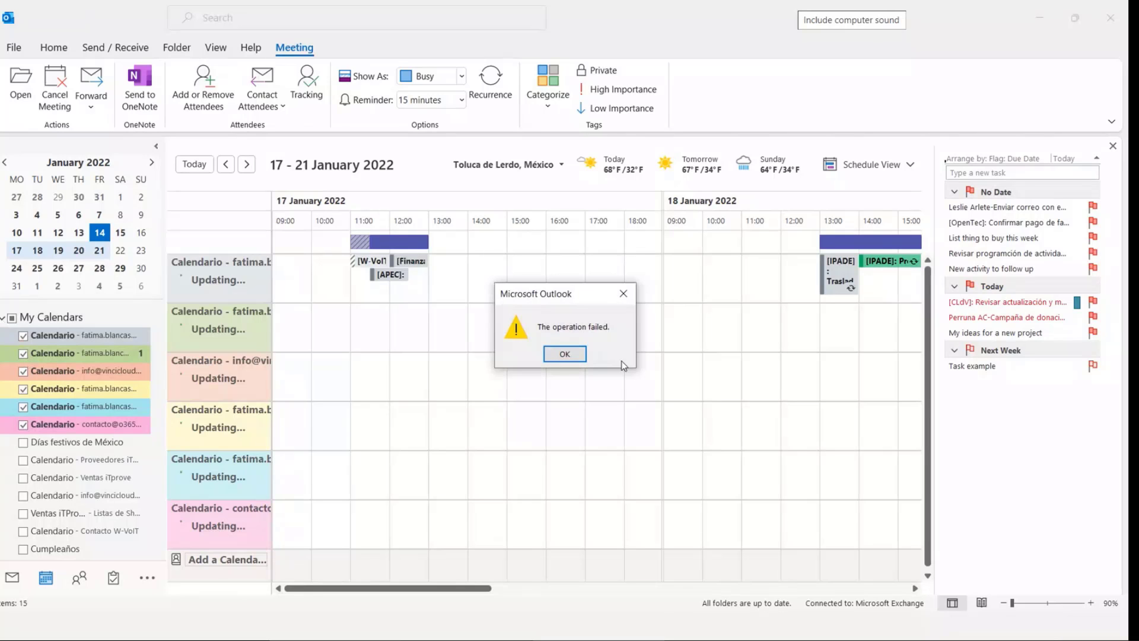
Step: Dismiss the error message and hide every calendar under My Calendars except the first one
key("Return")
left_click(24, 424)
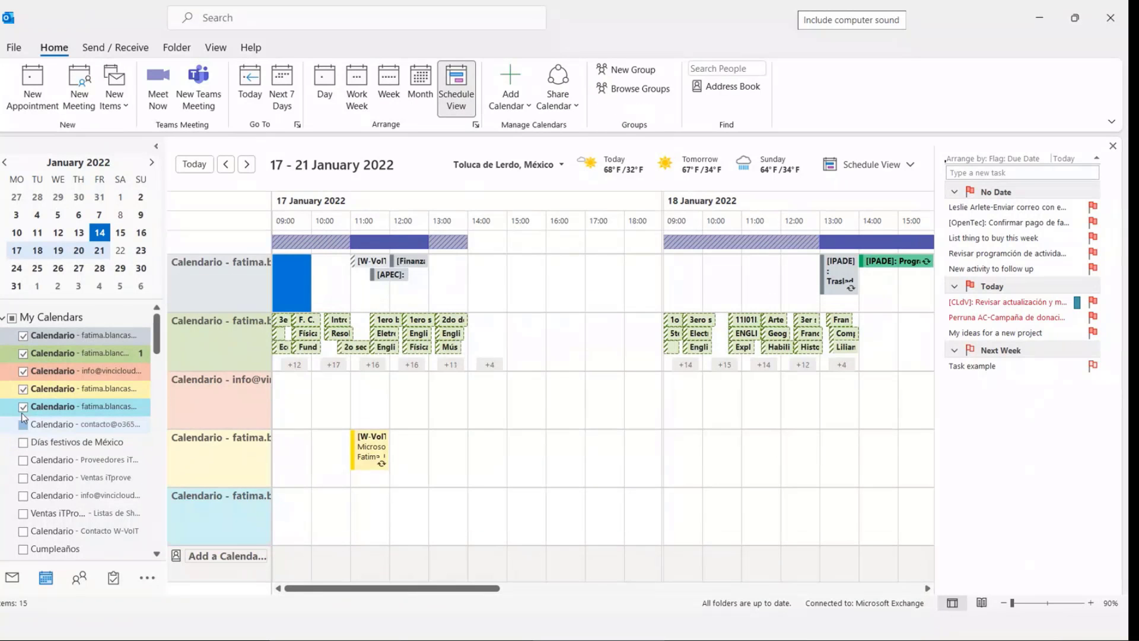
left_click(23, 406)
left_click(24, 388)
left_click(23, 371)
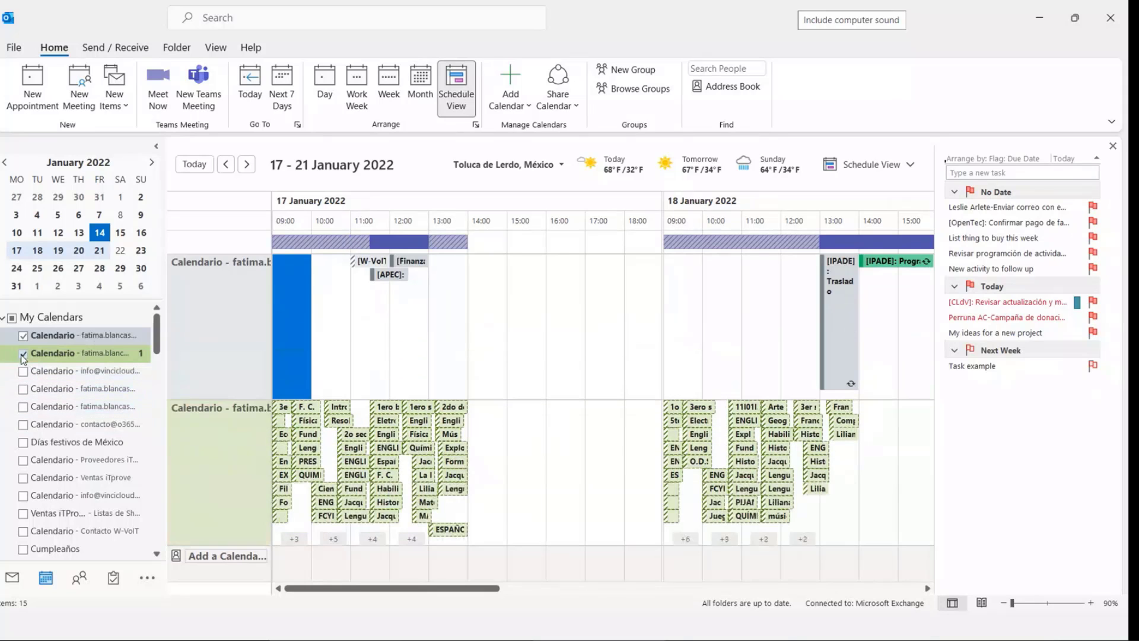
left_click(23, 354)
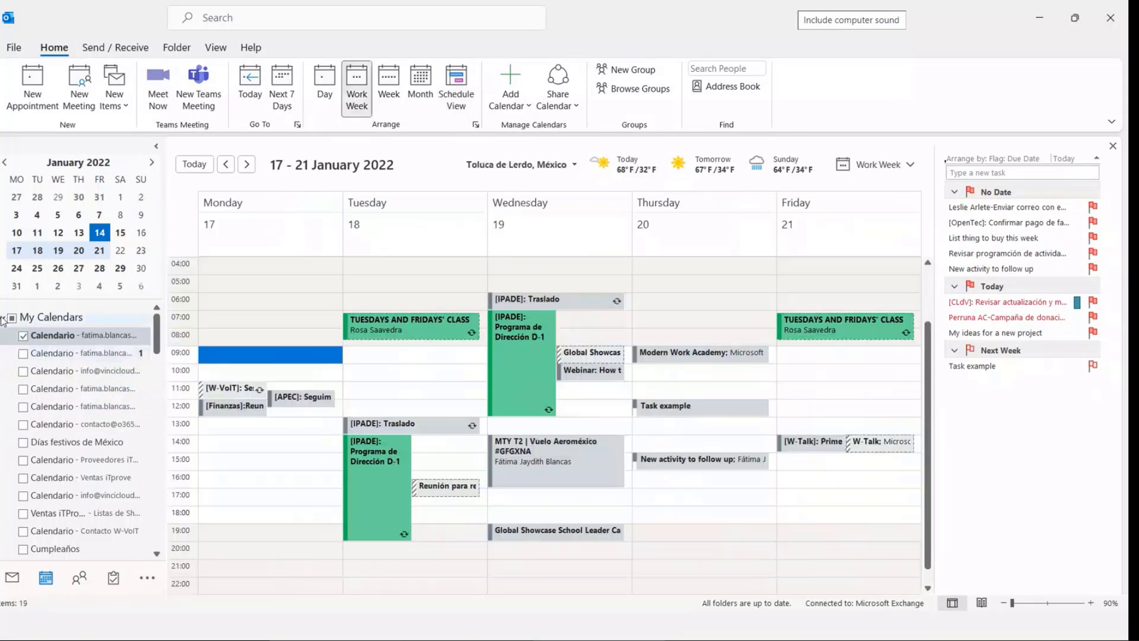
Step: Collapse the My Calendars group and the Team group in the calendar list
left_click(114, 321)
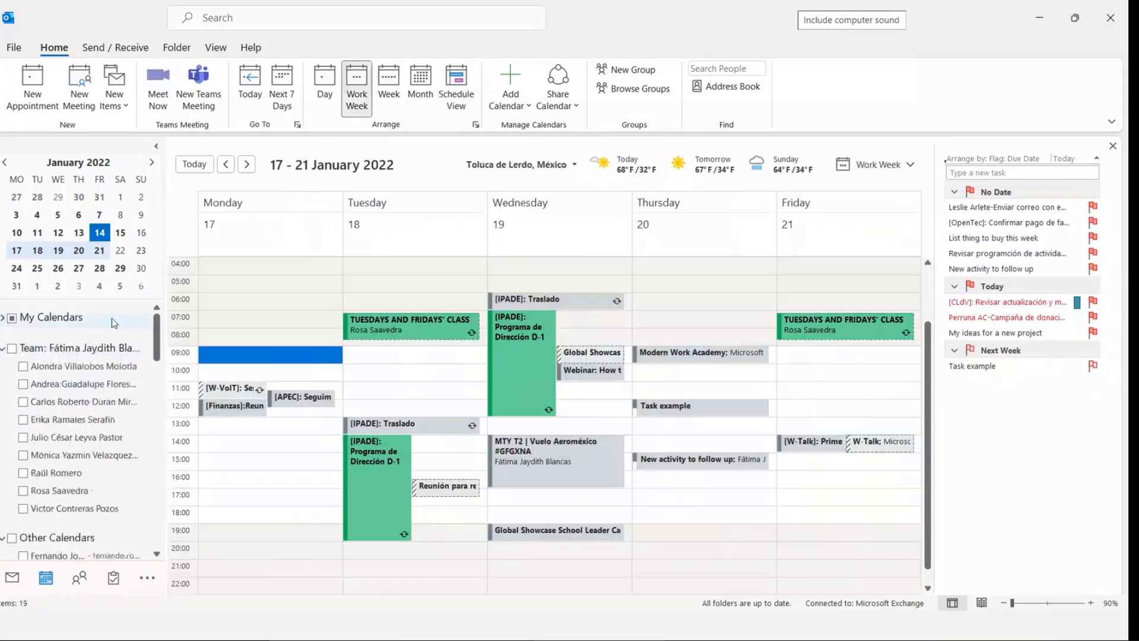
left_click(3, 349)
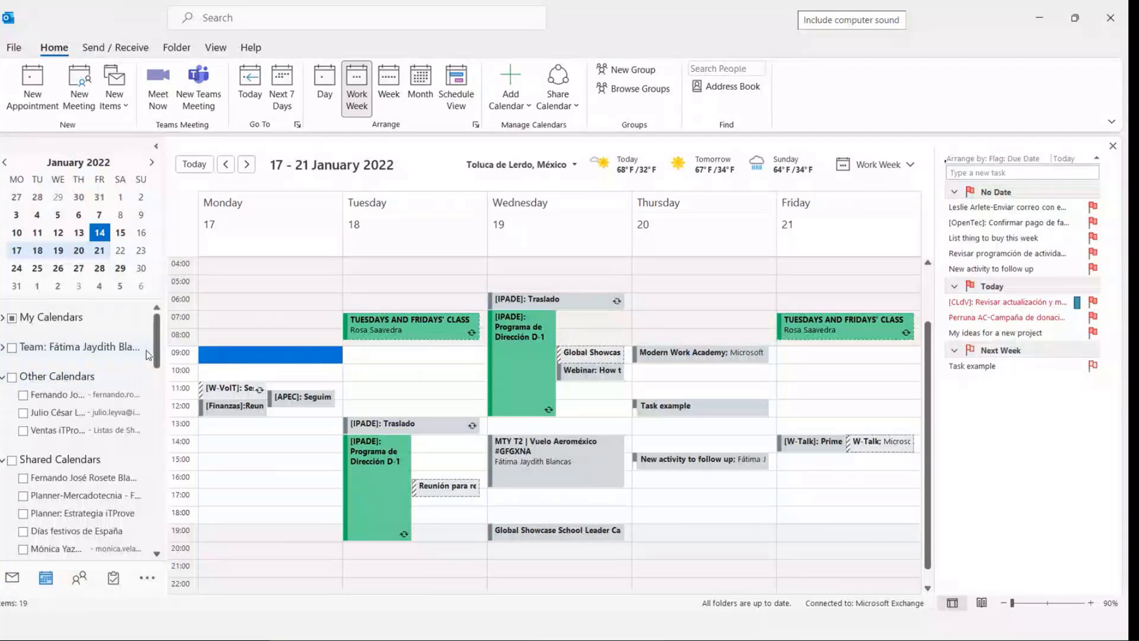
Step: Show the REUNIÓN A LAS 10:30 CONTROL ESCOLAR group calendar beside the main calendar, and hide it again
left_click_drag(157, 354, 167, 403)
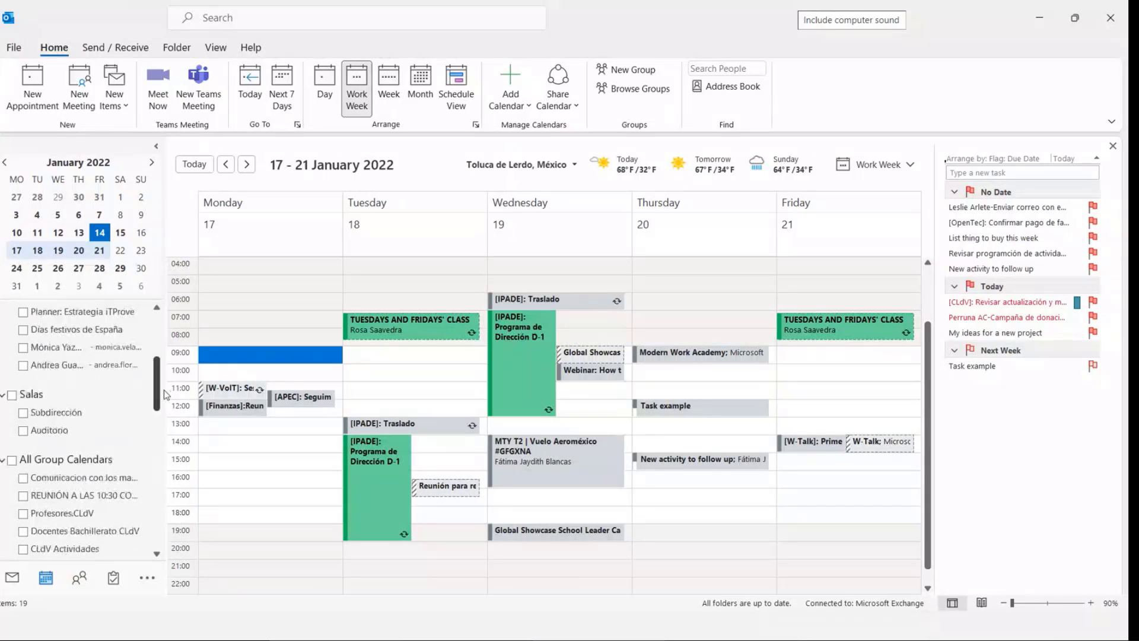
left_click(67, 494)
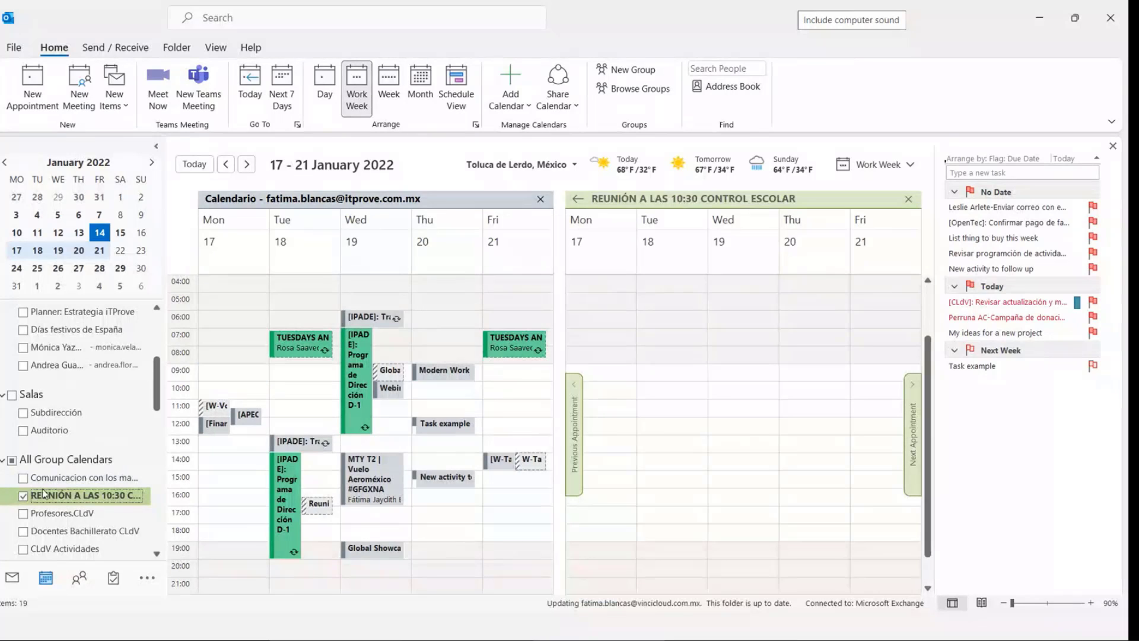
left_click(23, 496)
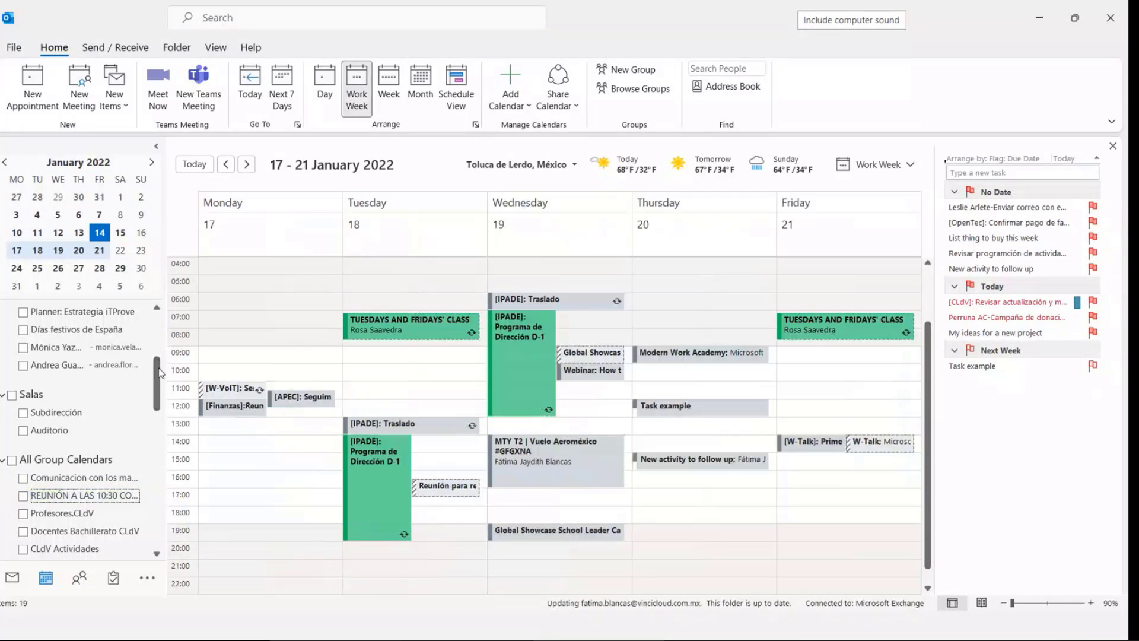
left_click_drag(162, 371, 131, 336)
Step: Switch to Microsoft Teams and open the Tasks by Planner and To Do app
key("alt+Tab")
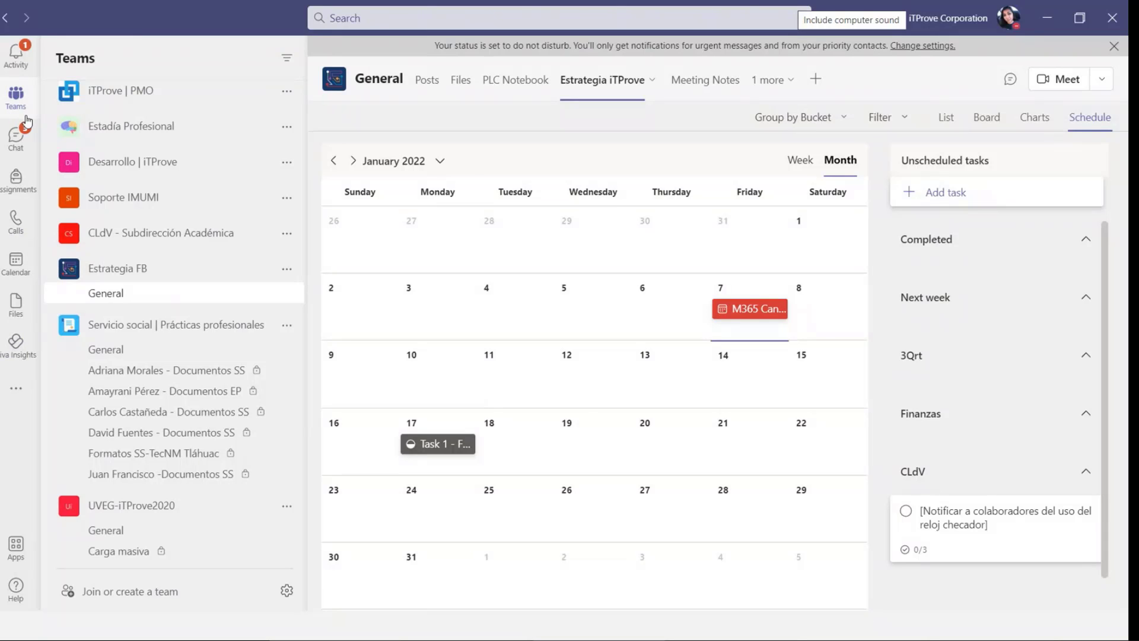
left_click(16, 388)
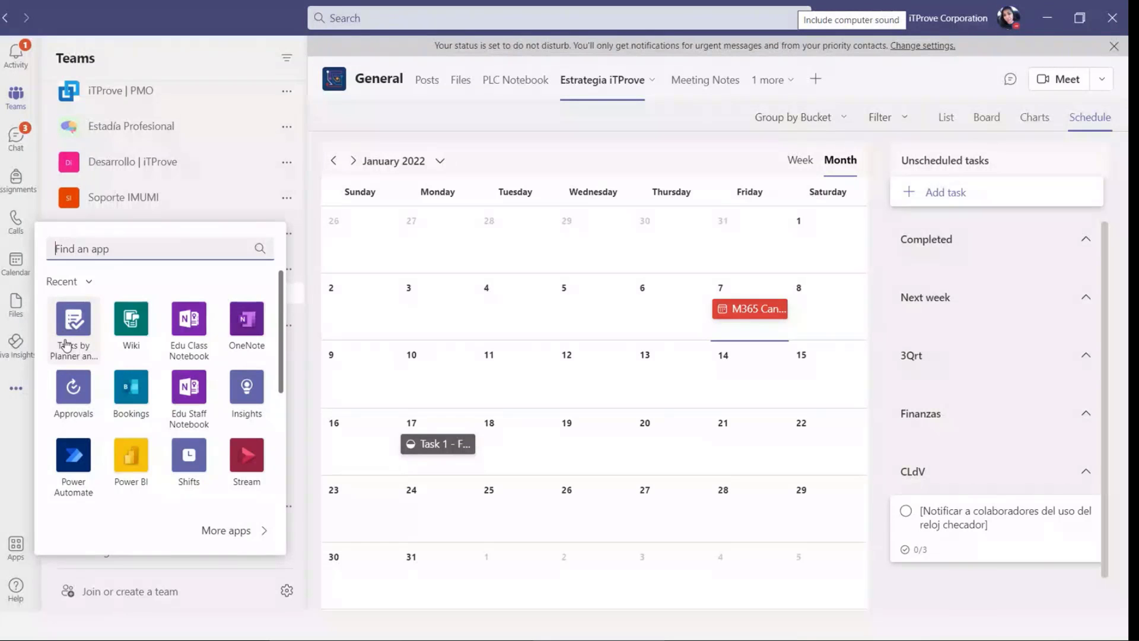
left_click(79, 319)
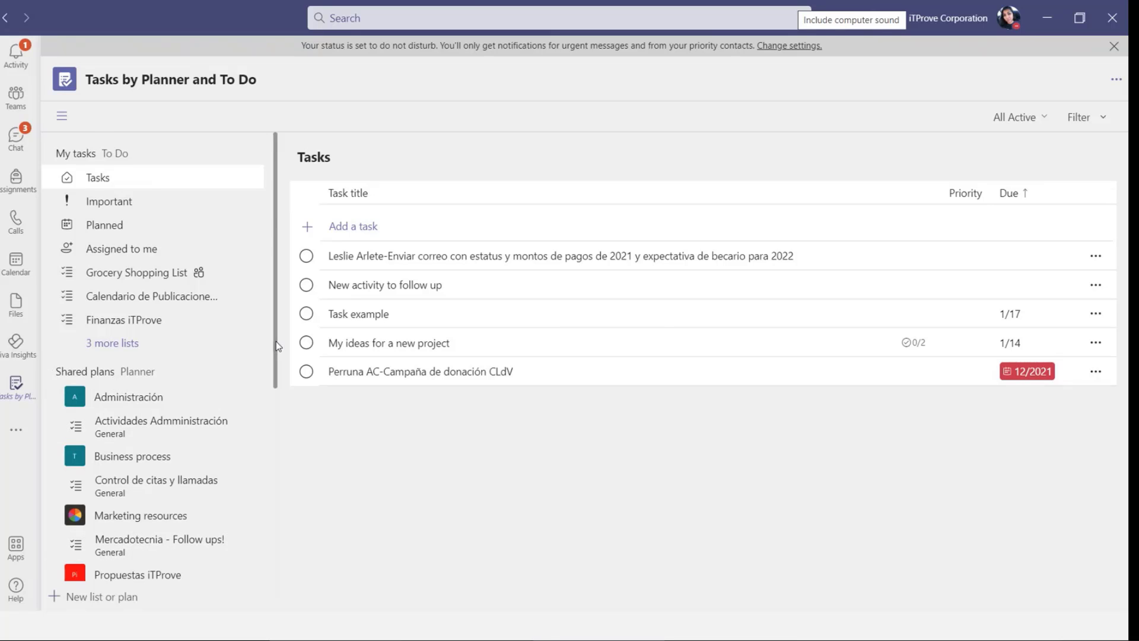
Step: View the Tasks_M365Chi22 shared plan of the Estrategia FB team, and return to the start of the list
left_click_drag(276, 340, 229, 526)
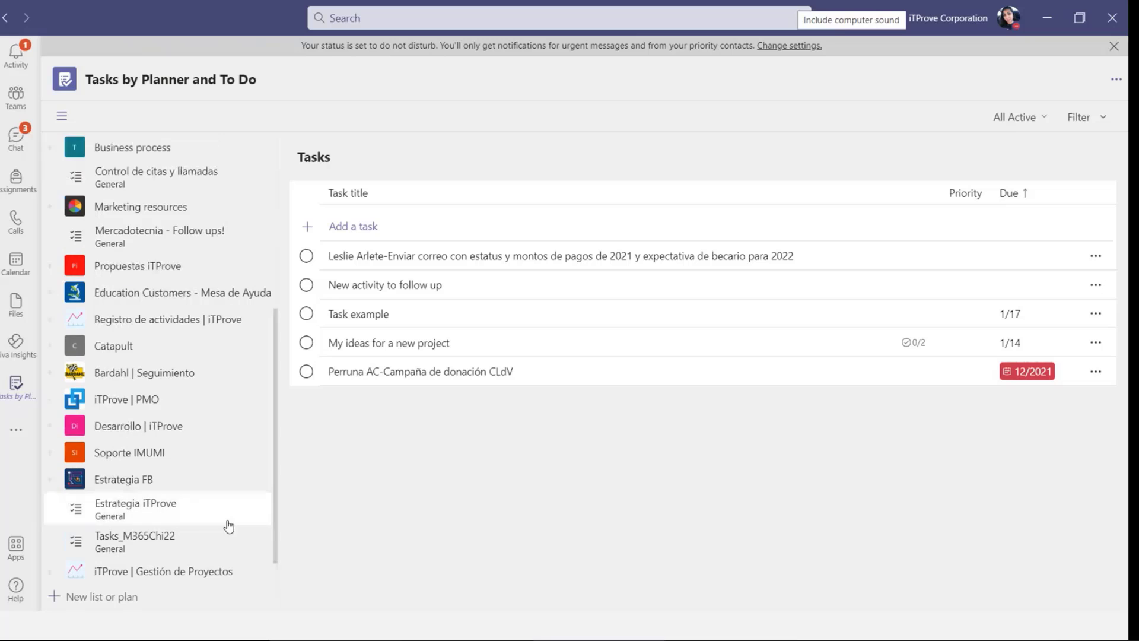
left_click(117, 552)
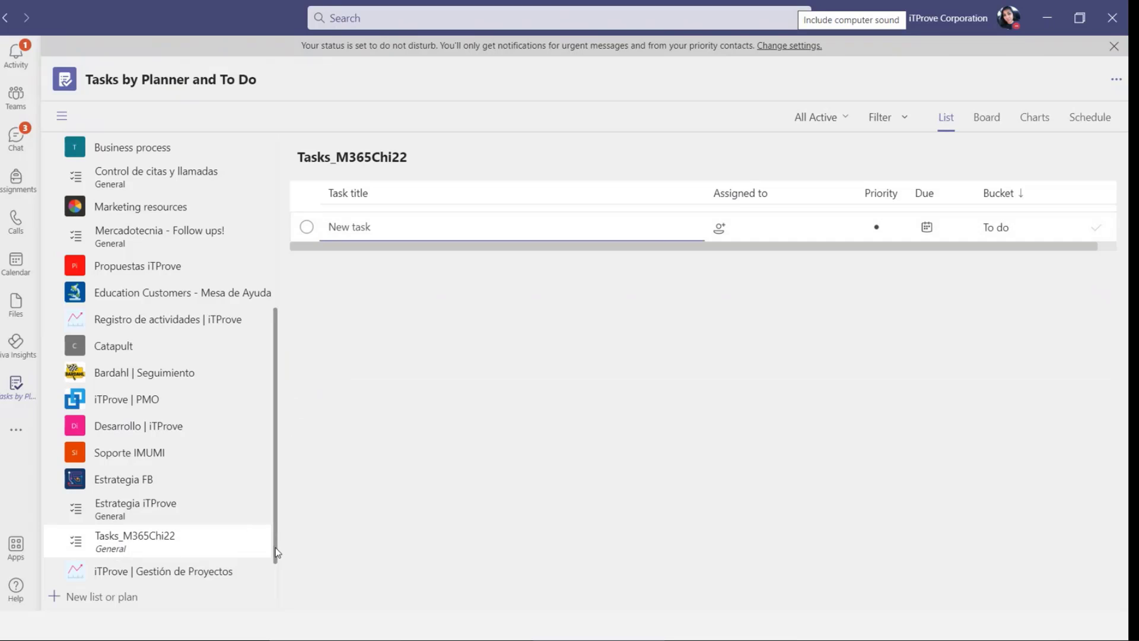
left_click_drag(276, 553, 278, 380)
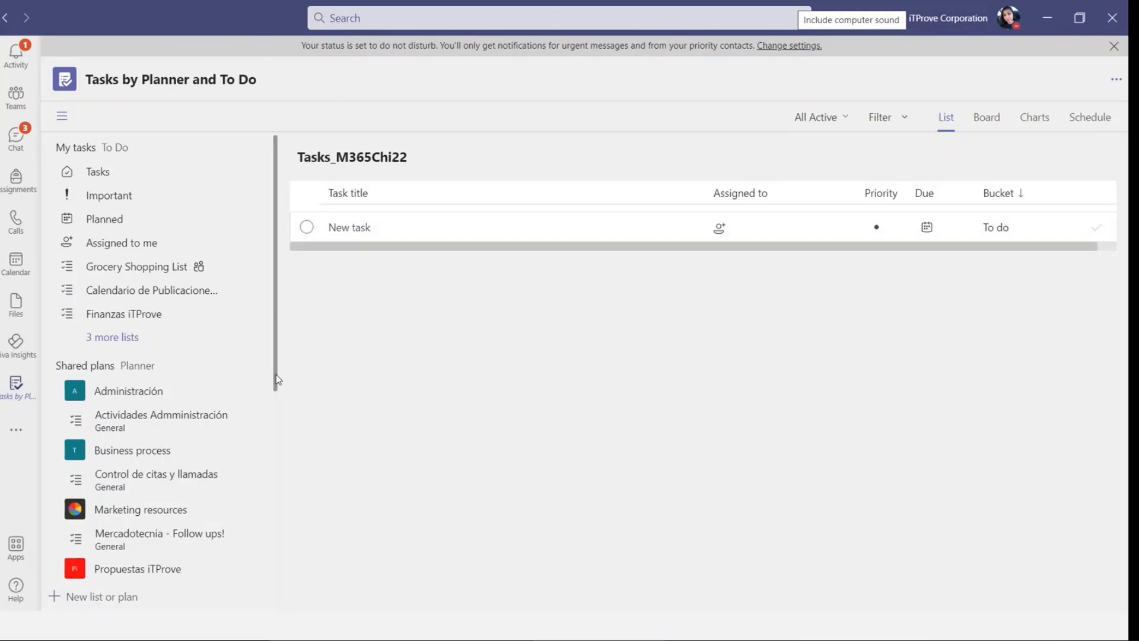
left_click_drag(276, 375, 277, 317)
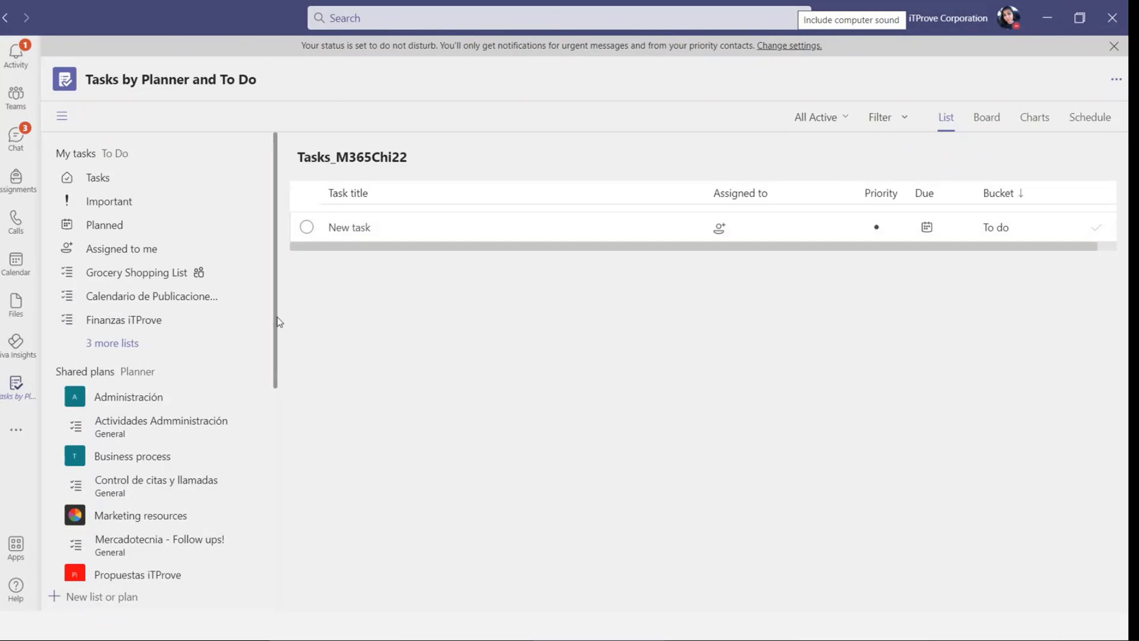
Step: View the personal Tasks list and the Actividades Admministración shared plan, and look through the remaining shared plans
left_click(132, 193)
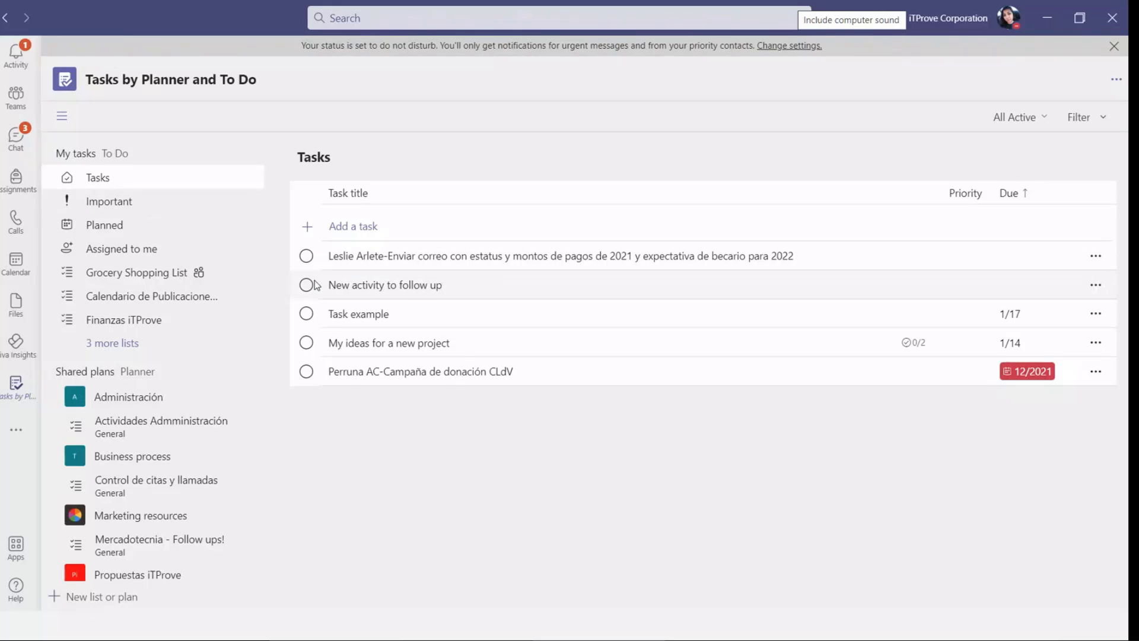
left_click(163, 429)
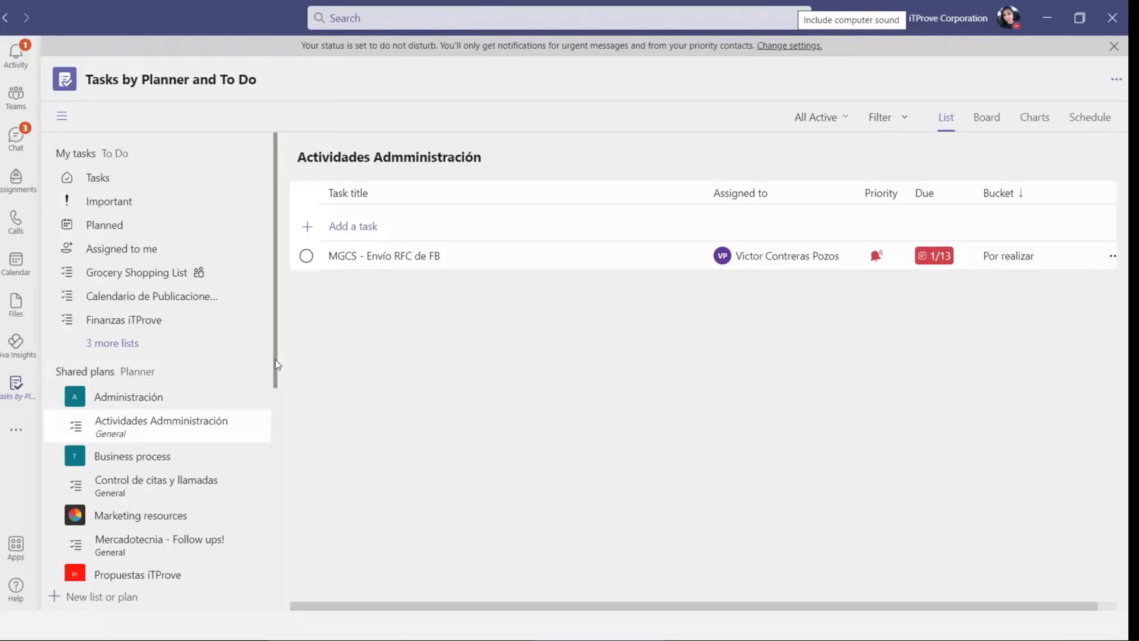
left_click_drag(276, 360, 275, 540)
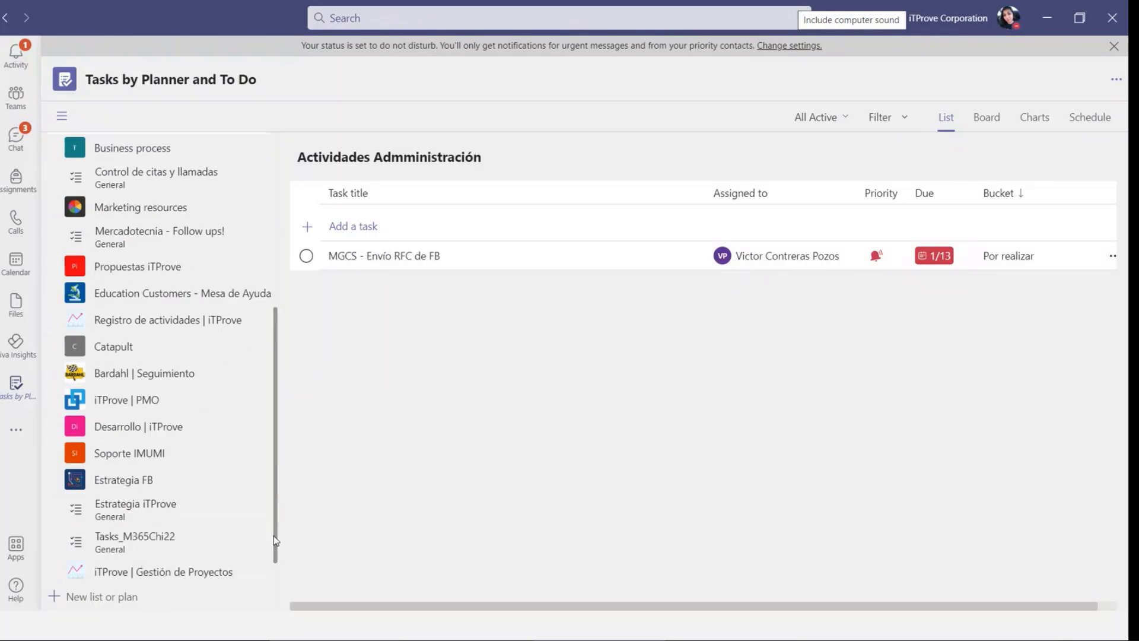
scroll(277, 498, "up", 5)
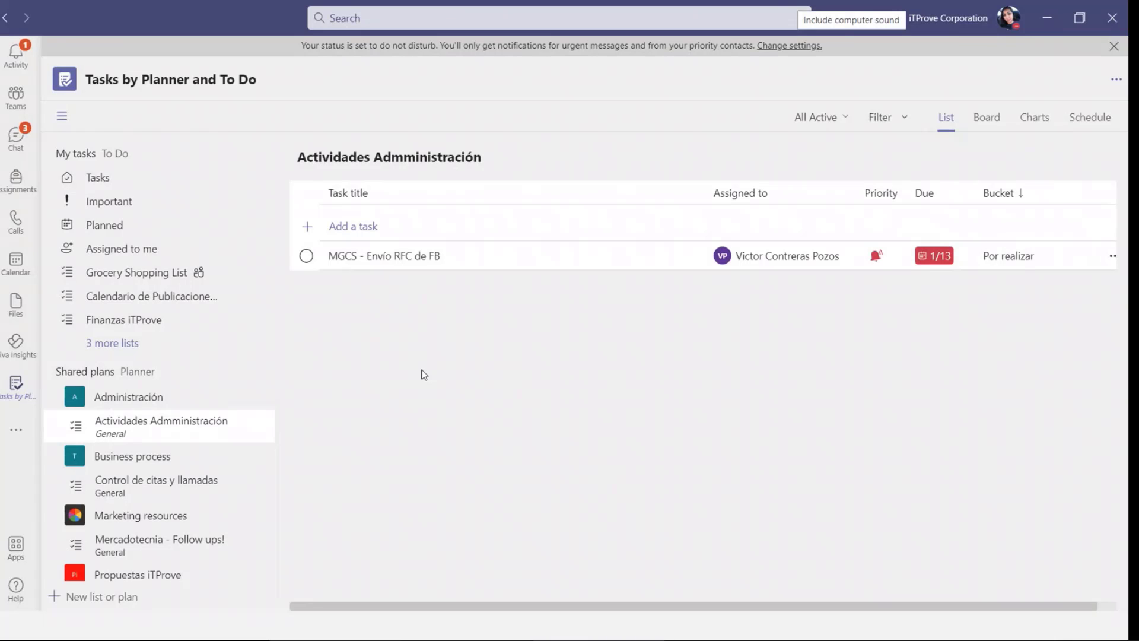
Step: Switch to the PowerPoint slide show and present the Bonnus Tips & Tricks slide with its Personal & Teammates subtitle
key("alt+Tab")
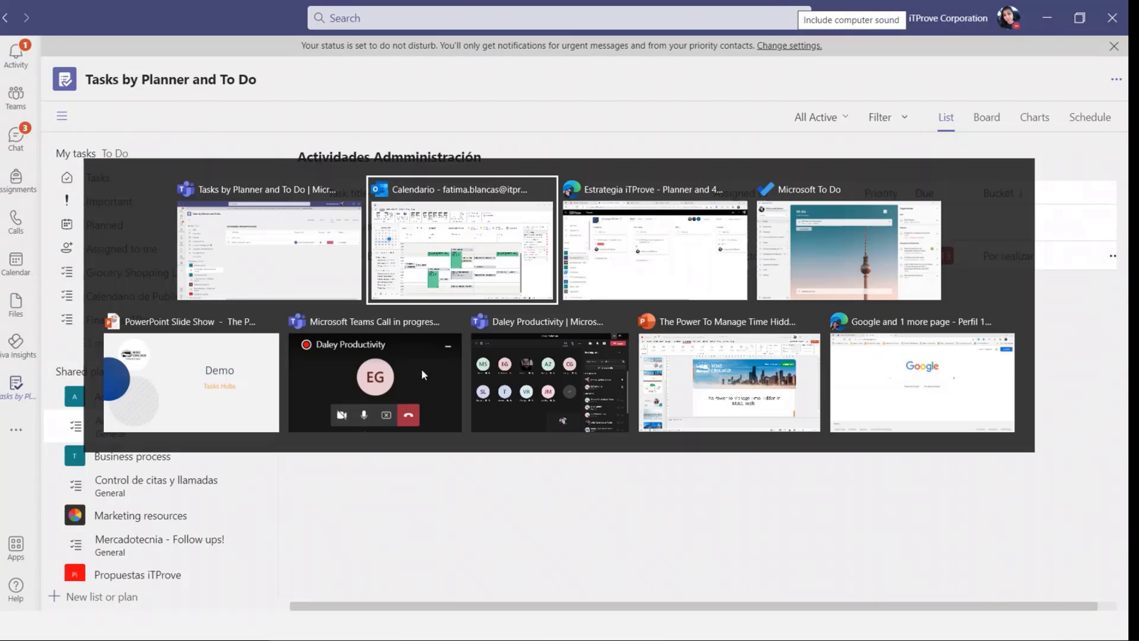
key("alt+Tab")
key("alt+Tab")
key("alt+Tab")
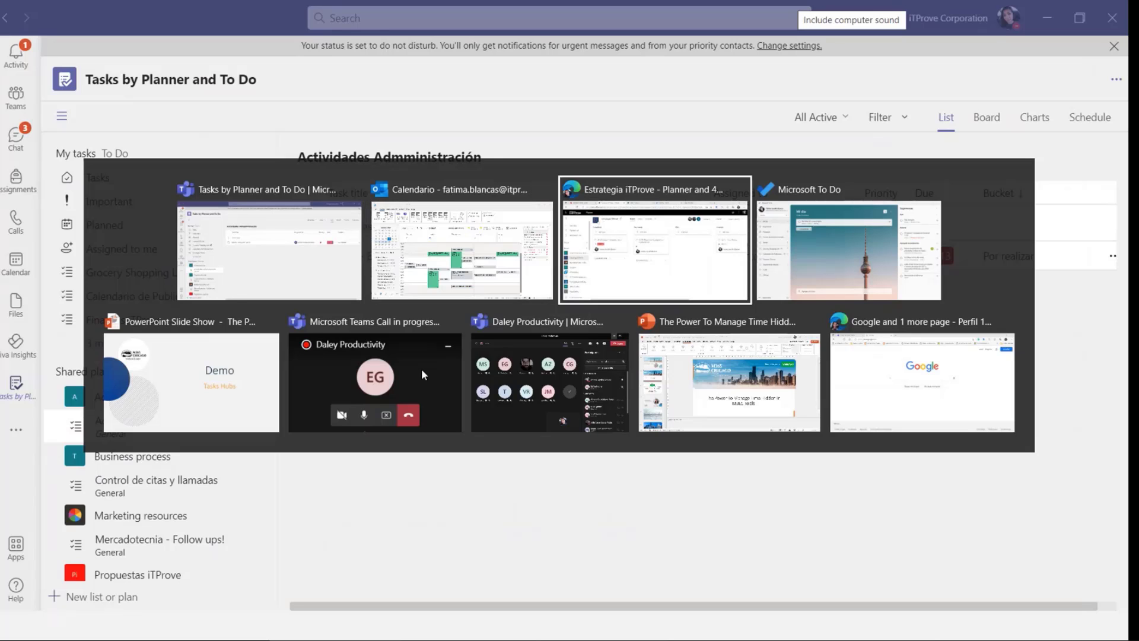
key("Right")
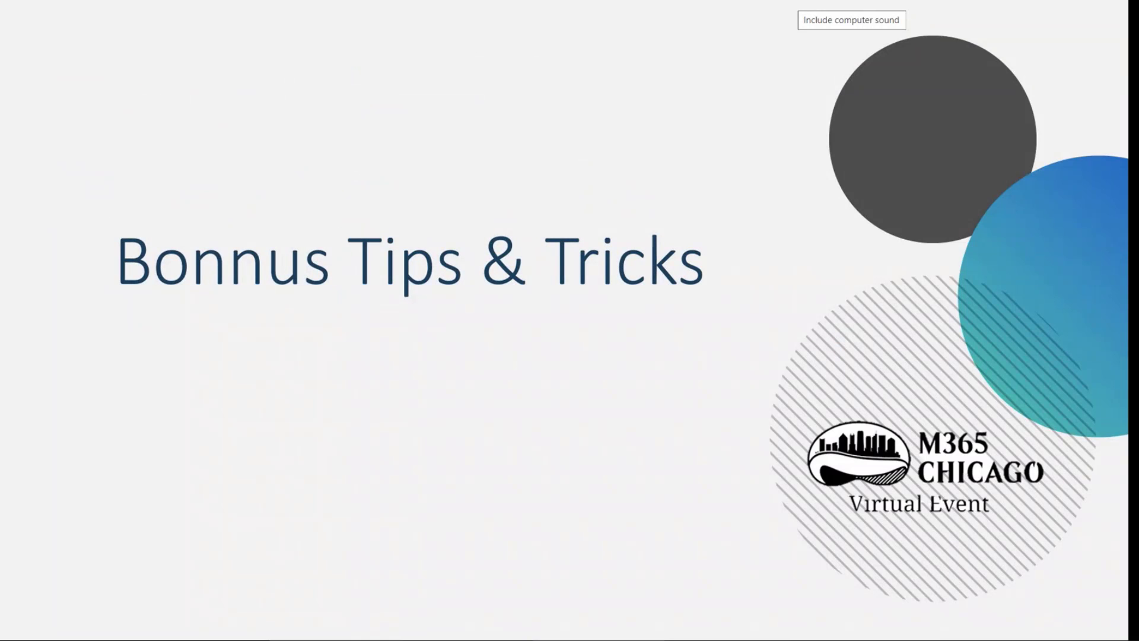
key("Right")
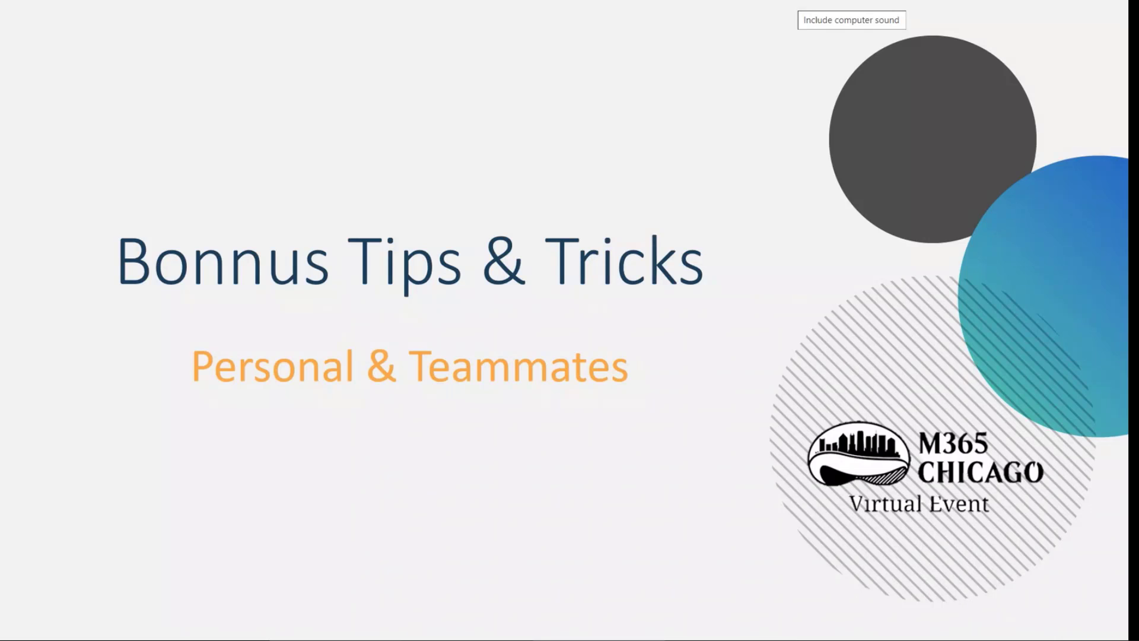
key("Right")
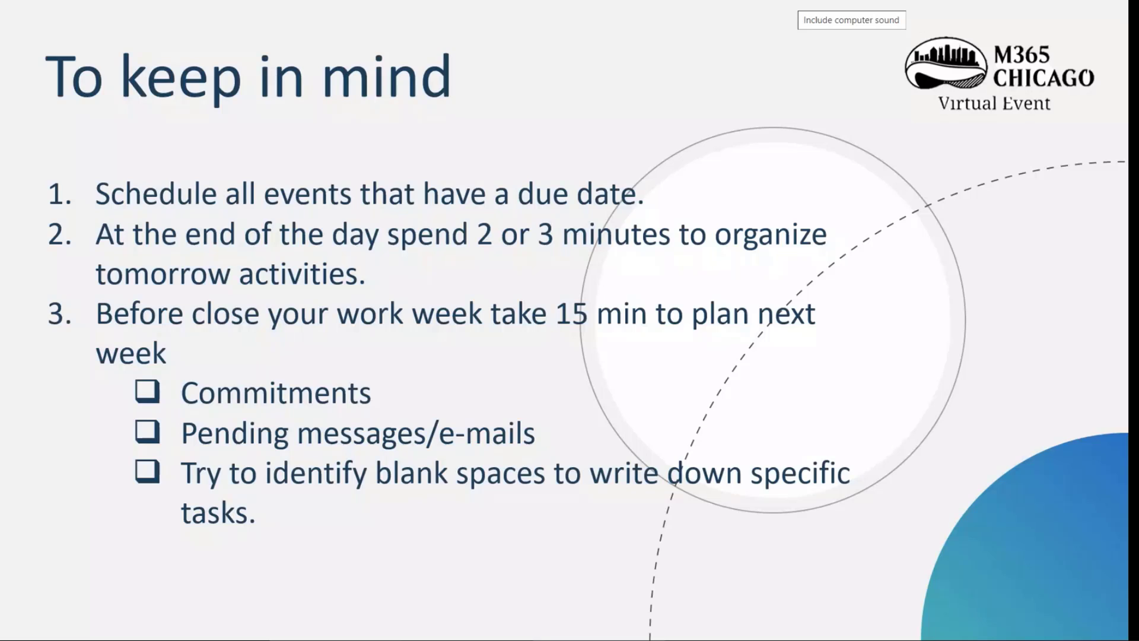
key("Left")
Step: Switch to the Edge browser and open Bookings from the Microsoft Office Home page, continuing with the iTProve account
key("alt+Tab")
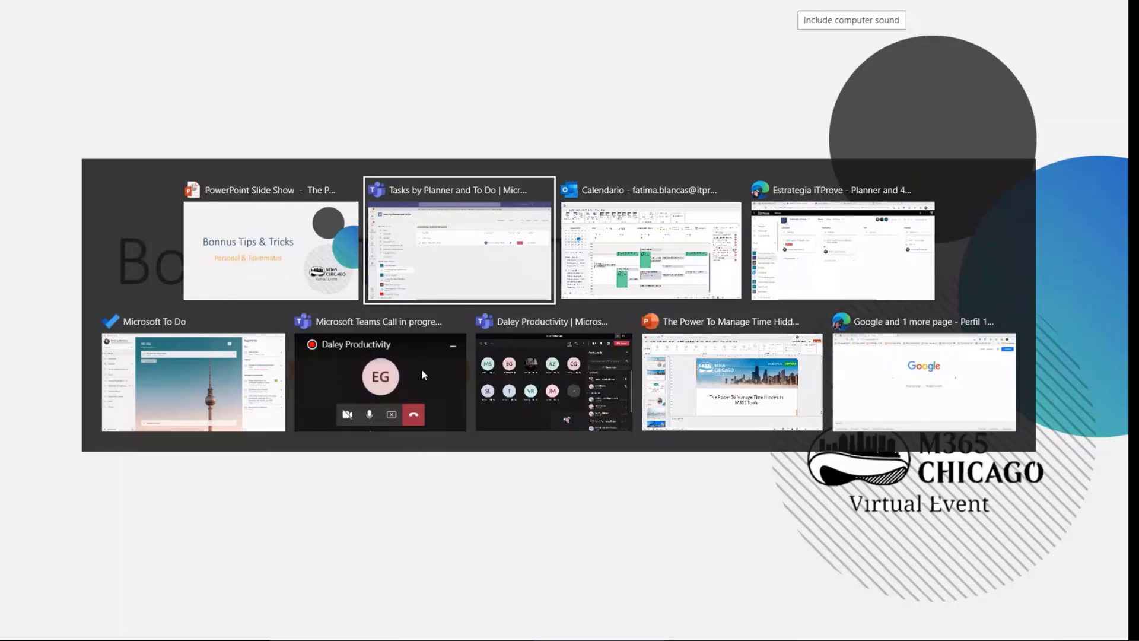
key("alt+Tab")
key("alt+Tab")
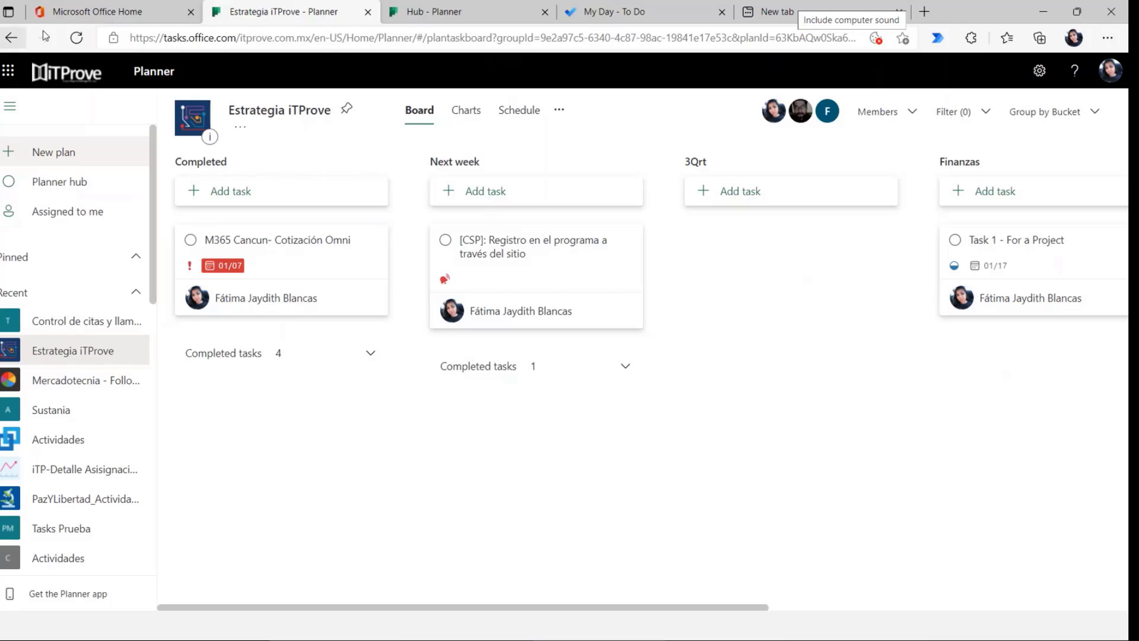
left_click(58, 18)
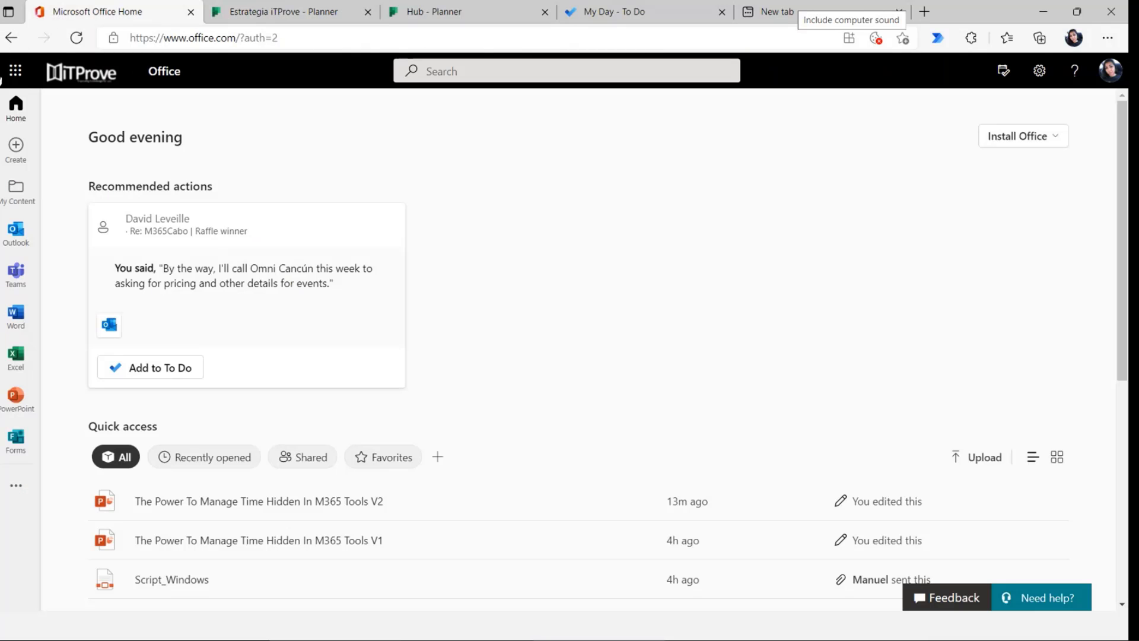
left_click(9, 74)
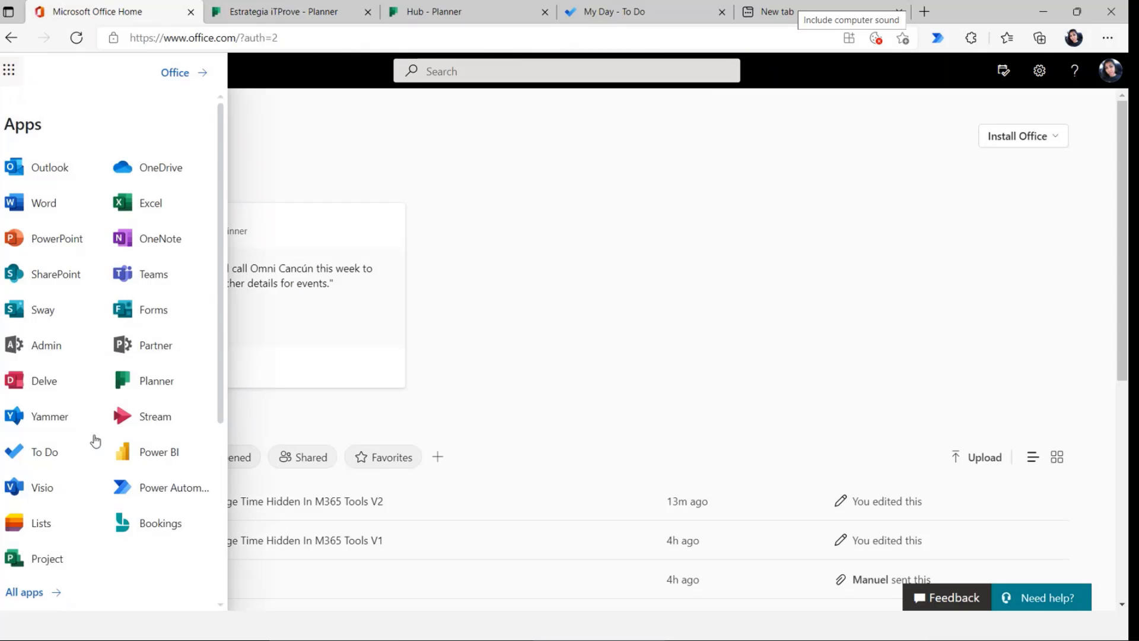
left_click(169, 533)
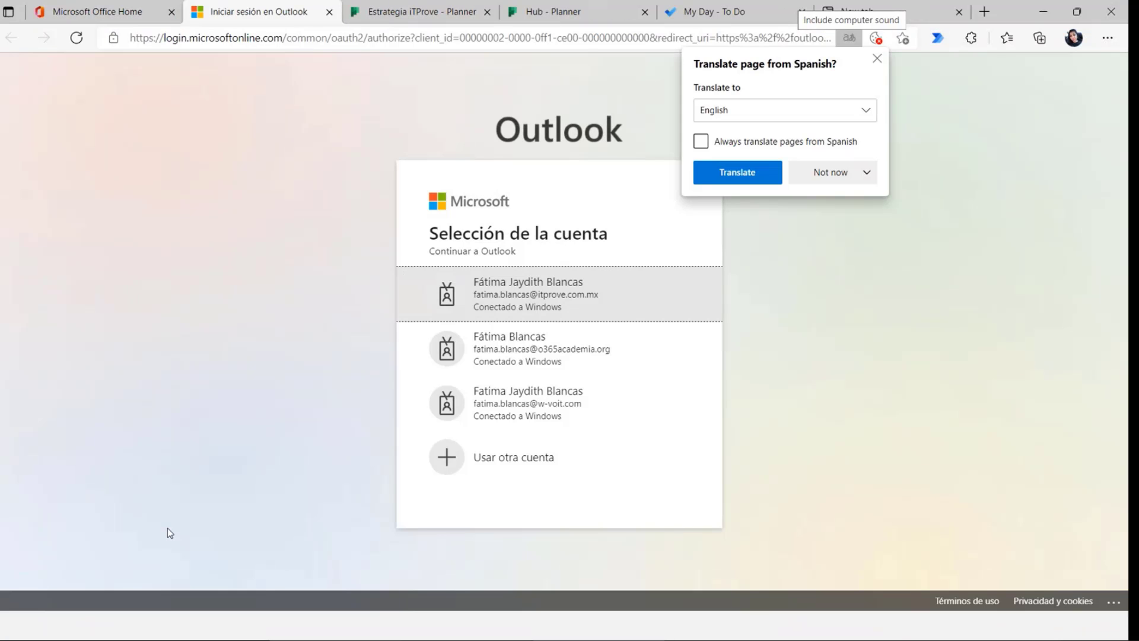
left_click(593, 290)
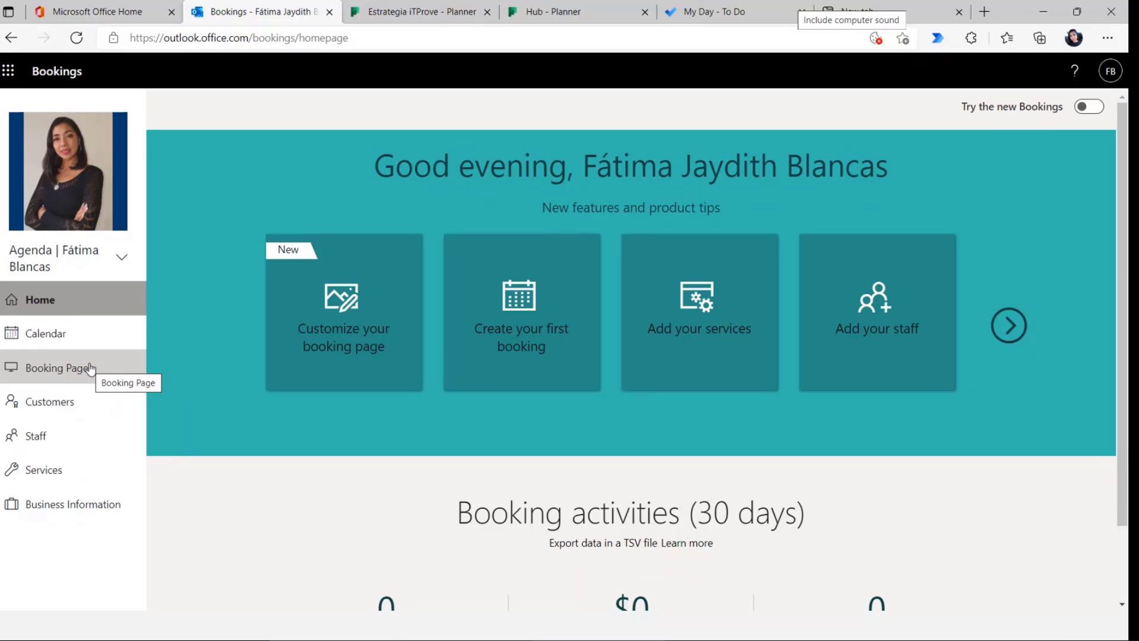
Step: Open the form for creating a new Bookings business, and close it without filling it in
left_click(121, 259)
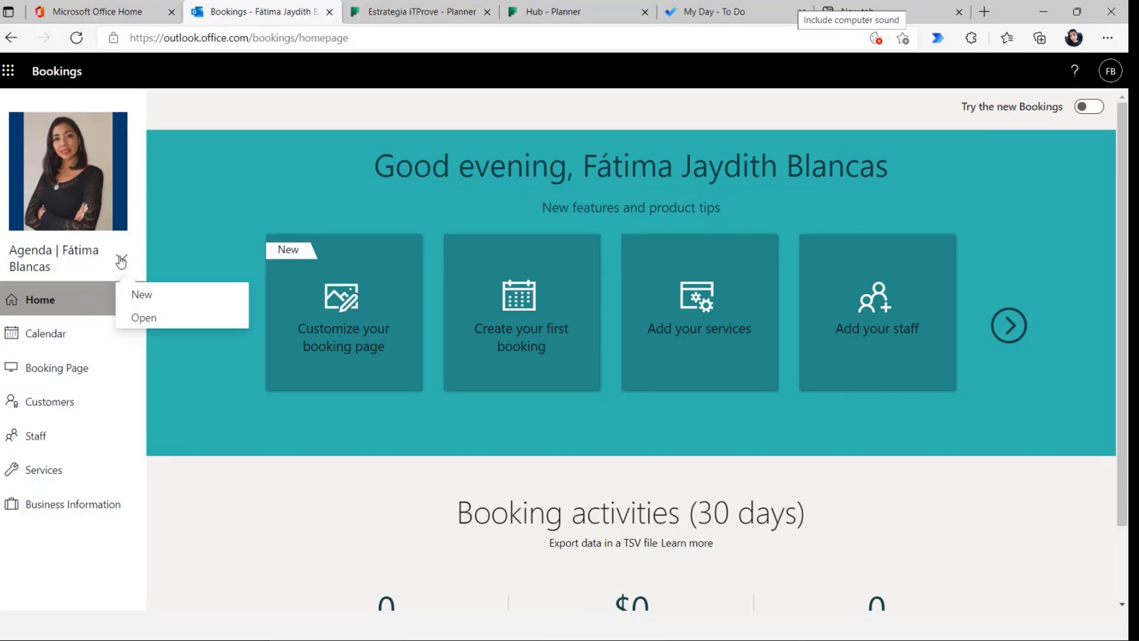
left_click(153, 297)
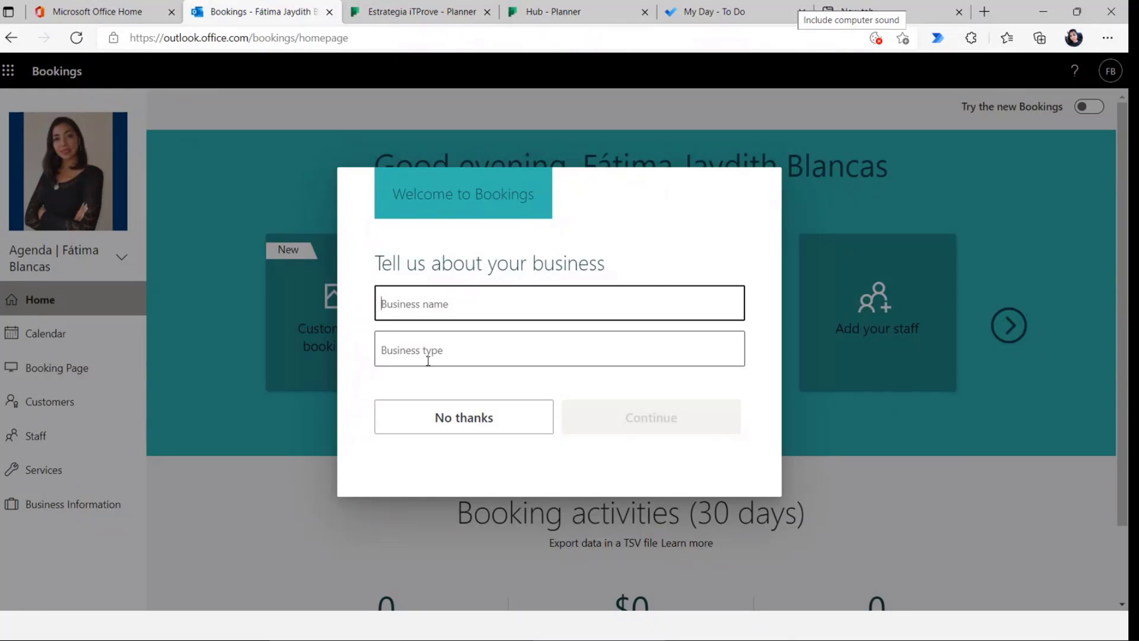
left_click(835, 465)
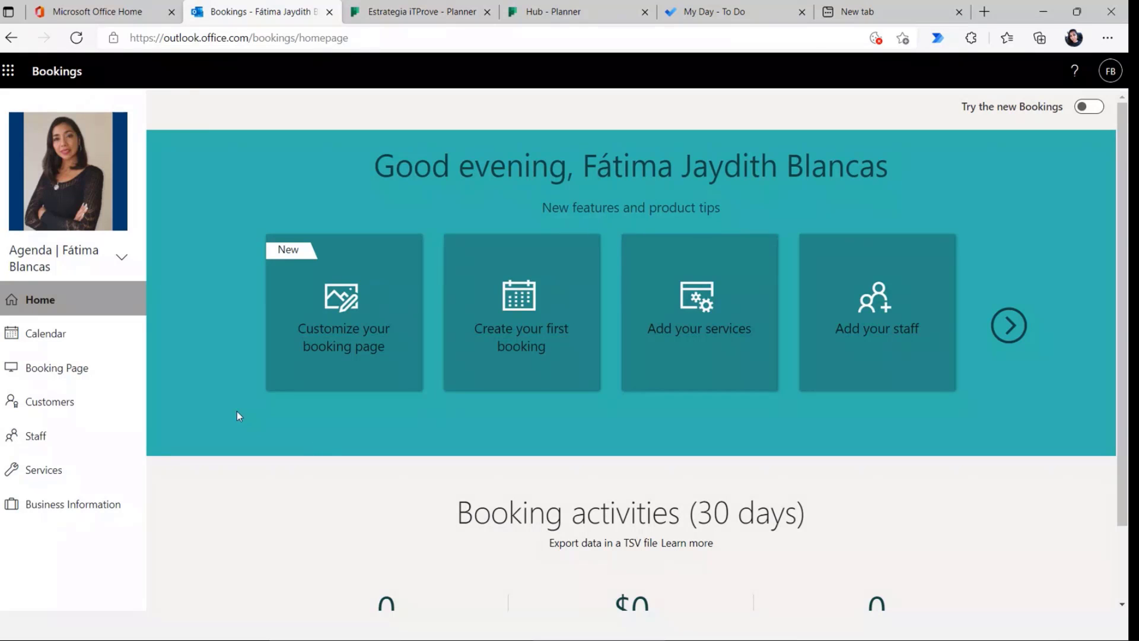
Step: Open the Business Information page and examine its contact details, business hours and logo settings
left_click(68, 506)
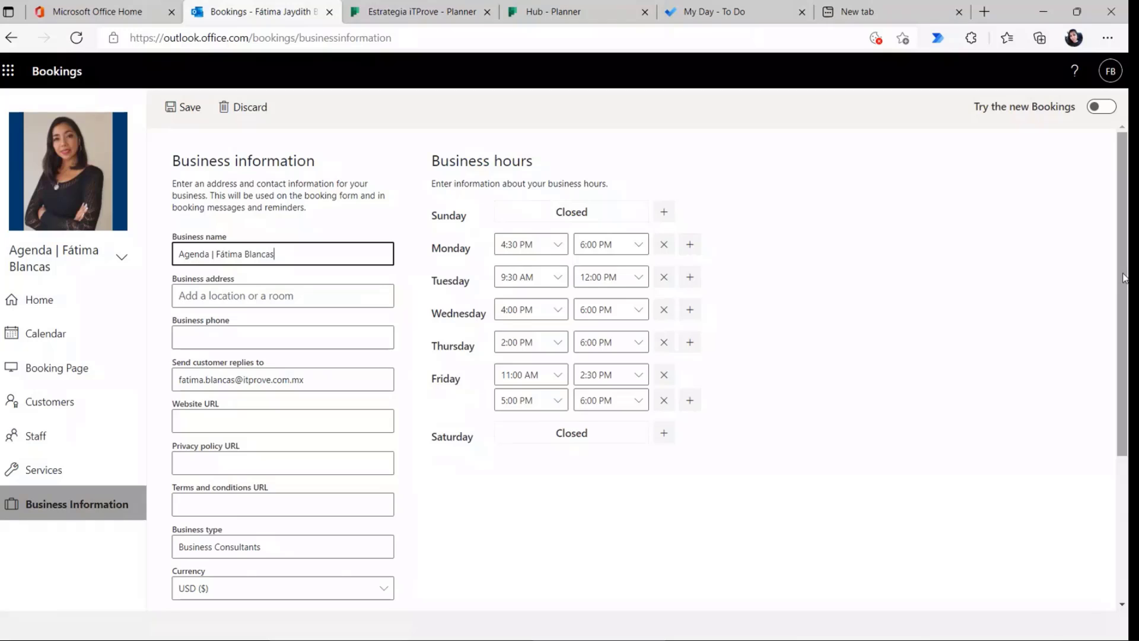
left_click_drag(1125, 279, 1123, 420)
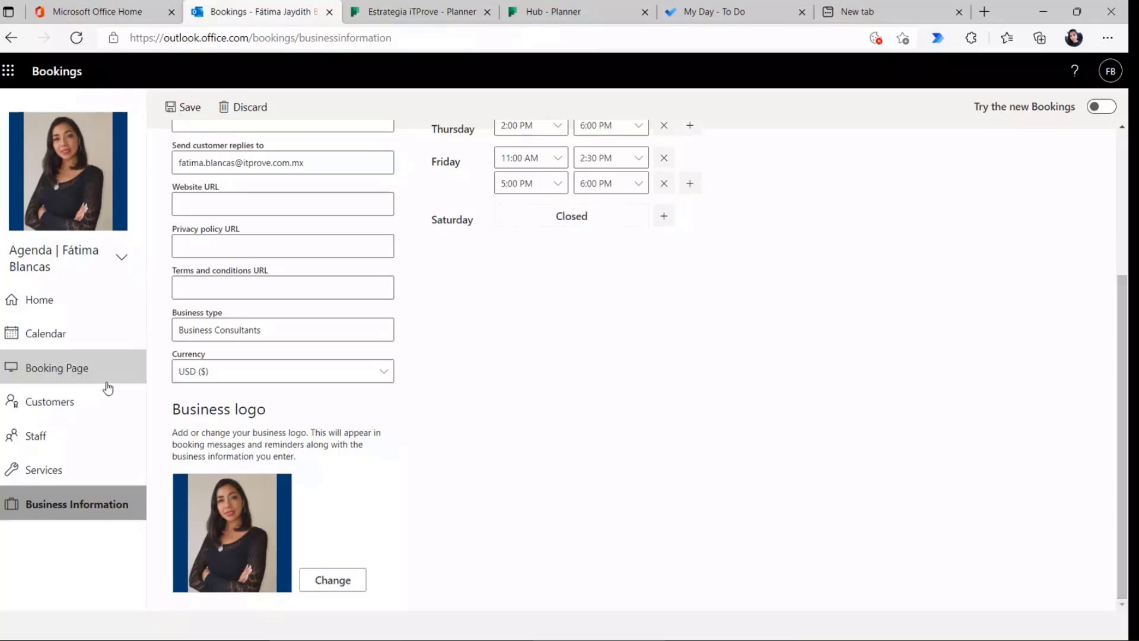
Step: Examine the bookable services on the Services page and the staff members on the Staff page
left_click(72, 460)
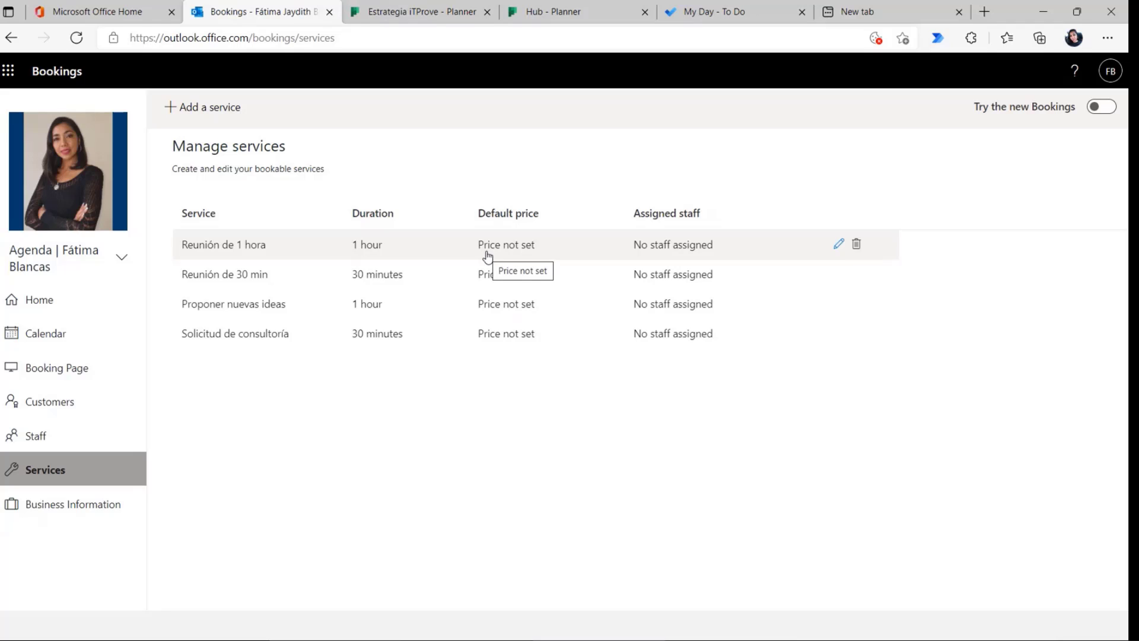
left_click(51, 448)
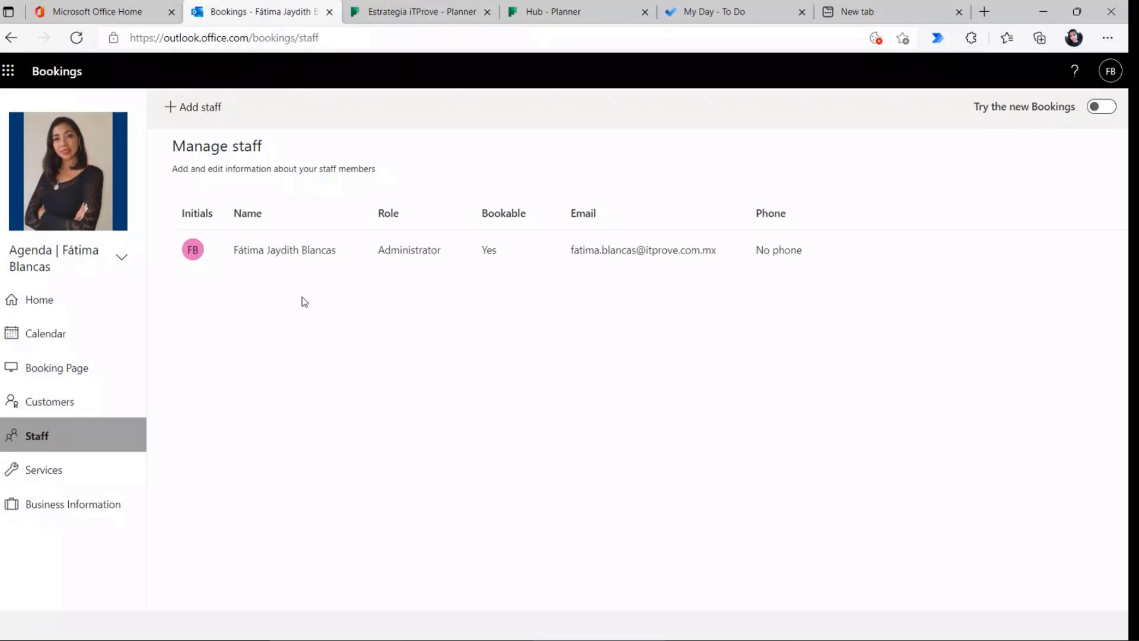
Step: Open the Customers page, browse the customer list and view the contact details of two customers
left_click(77, 409)
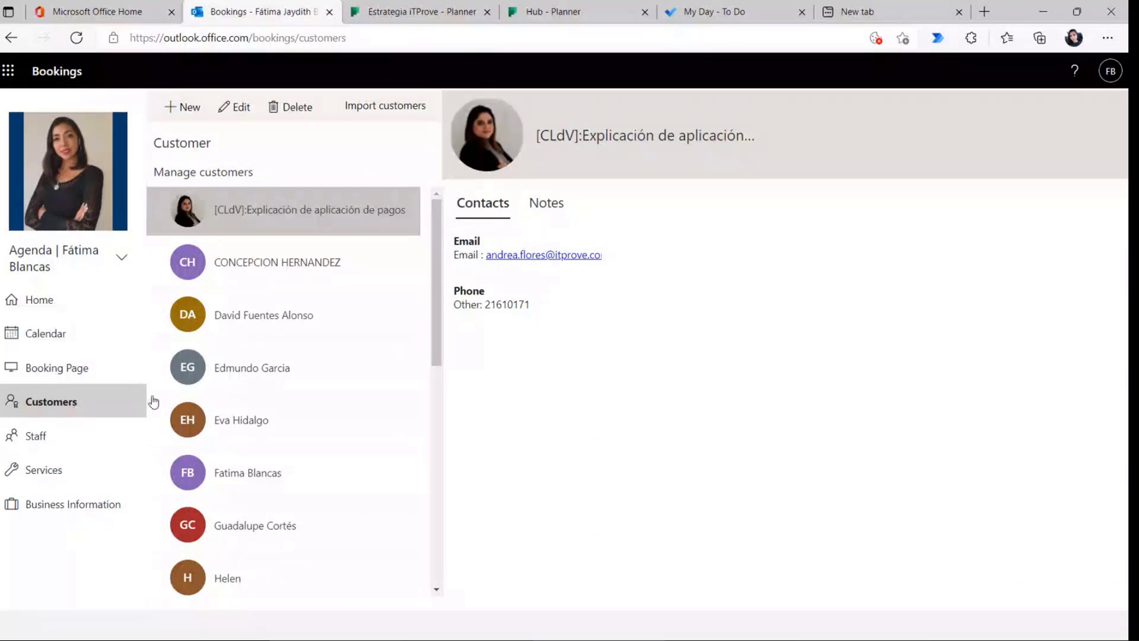
left_click_drag(441, 227, 436, 461)
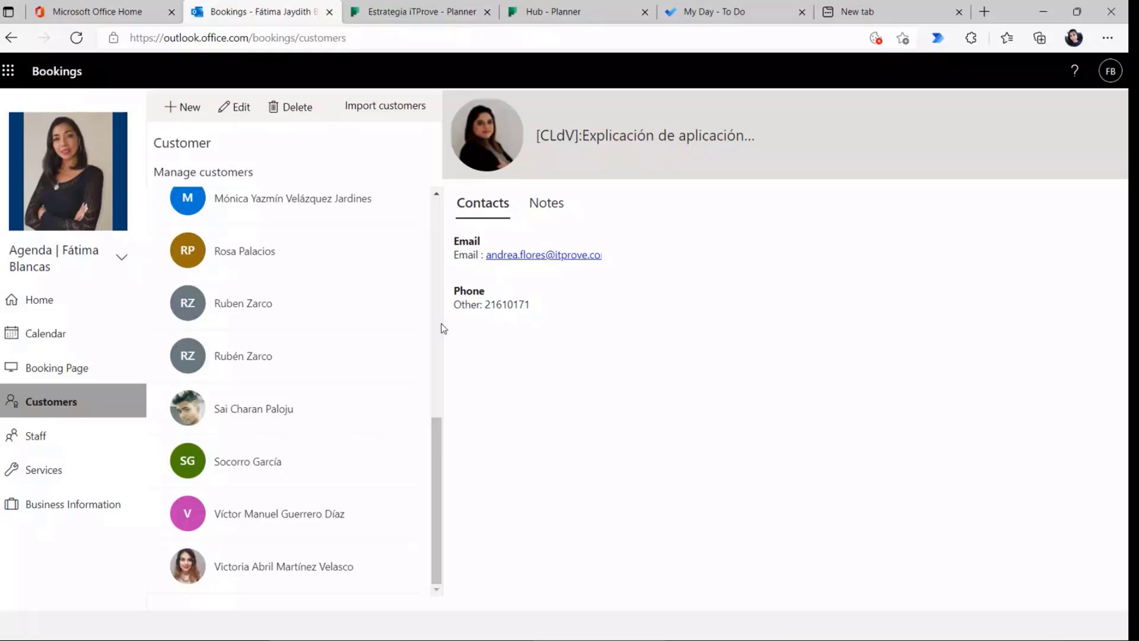
right_click(430, 464)
left_click(434, 464)
left_click(277, 454)
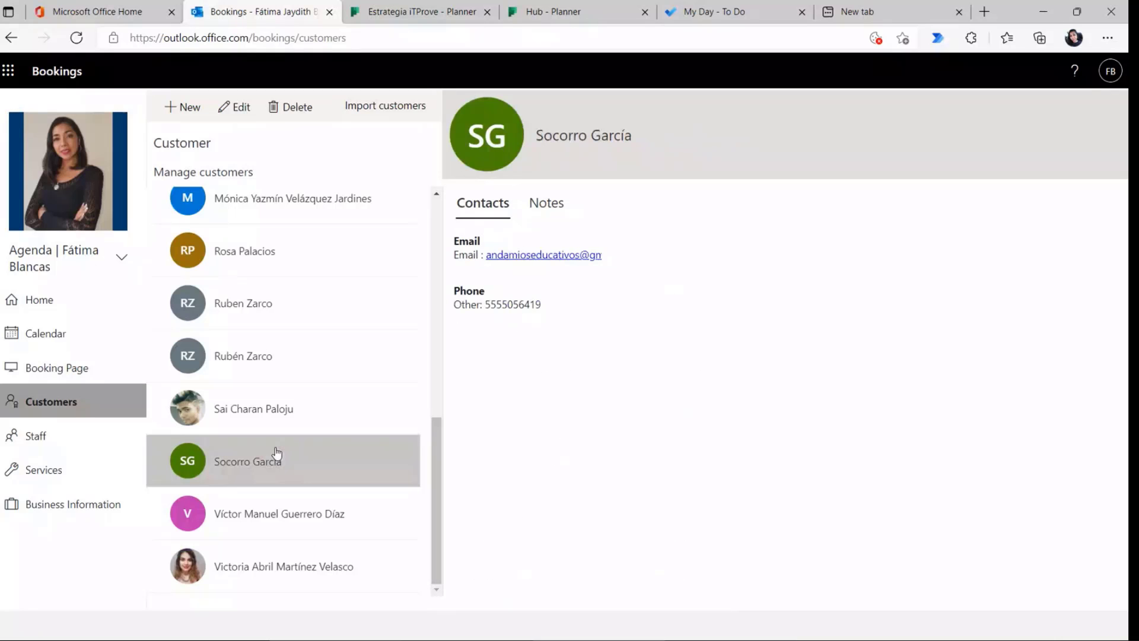
left_click(300, 423)
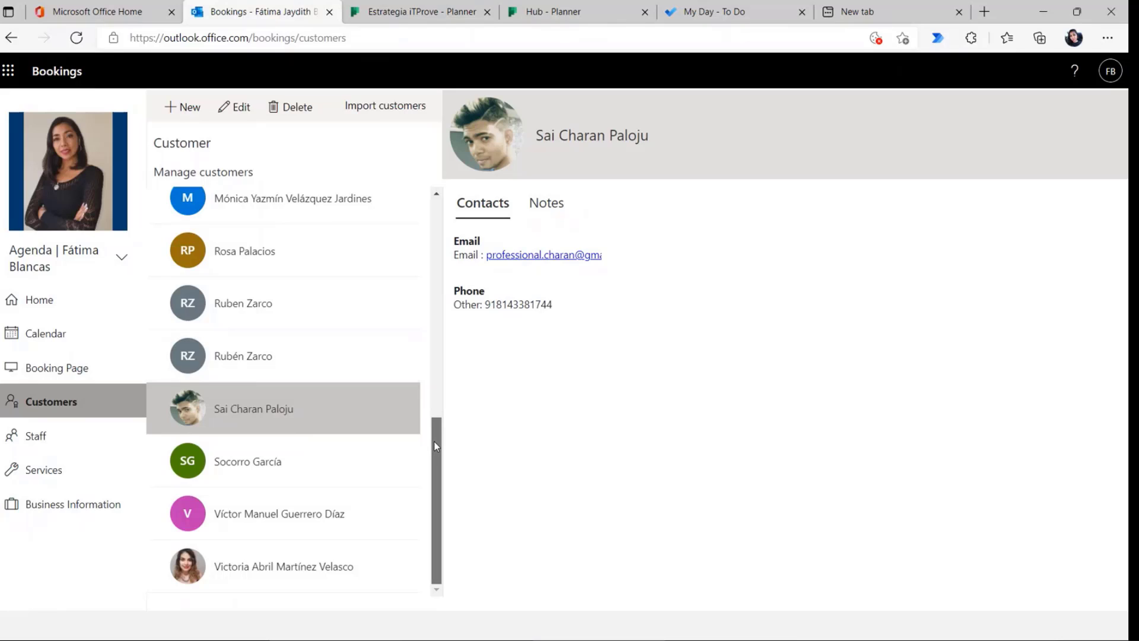
scroll(435, 445, "up", 10)
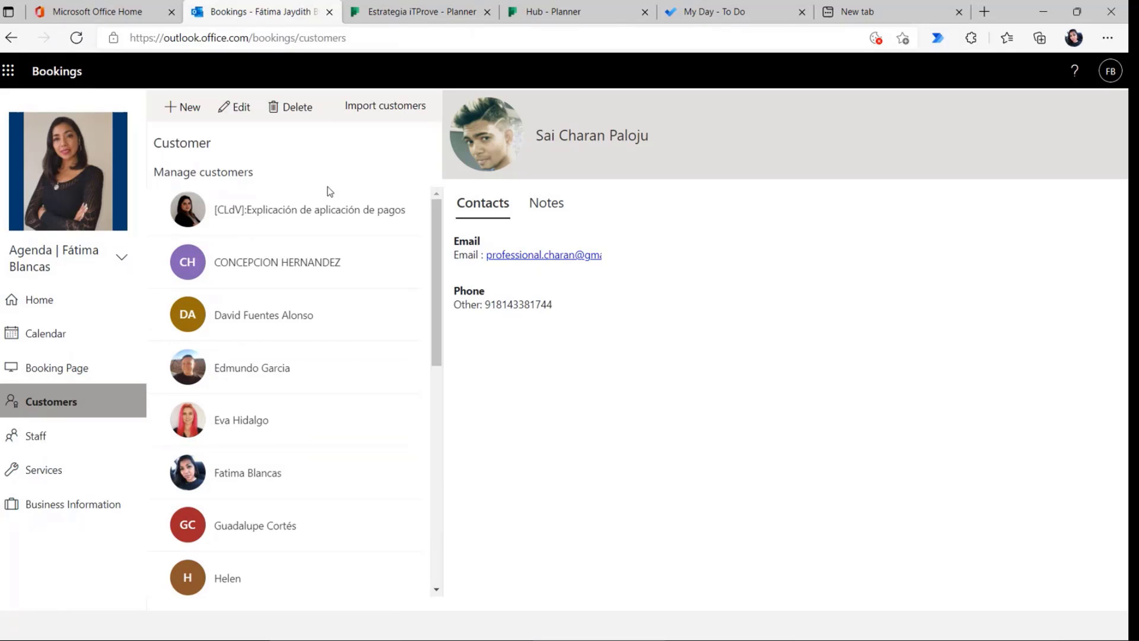
Step: Open the Booking Page settings and try to copy the link for sharing the published page
left_click(60, 367)
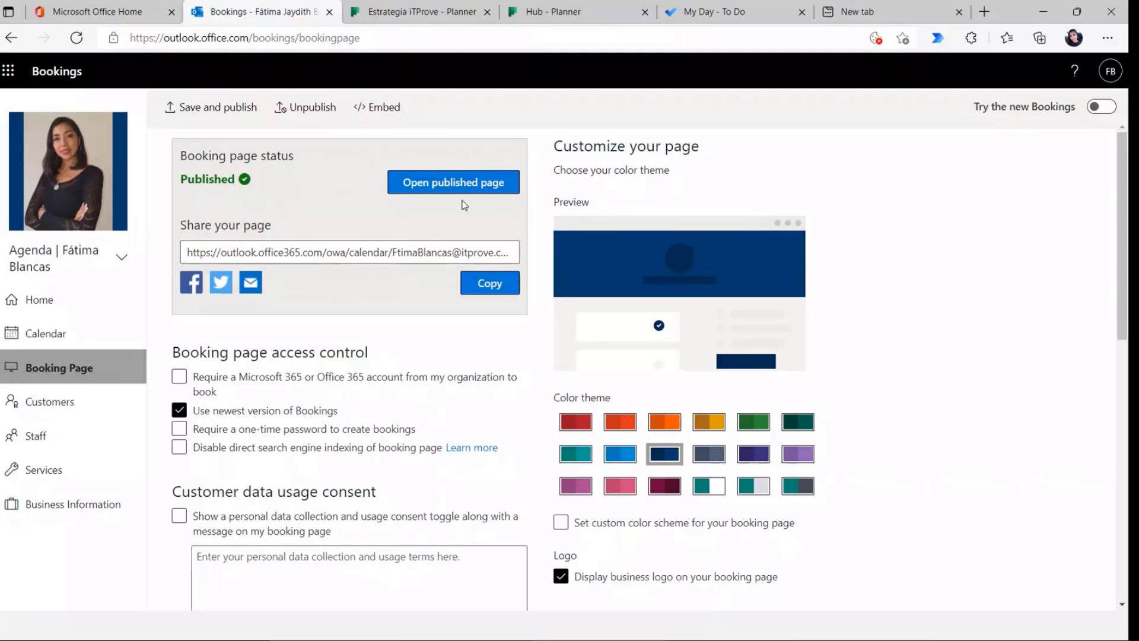
left_click(489, 285)
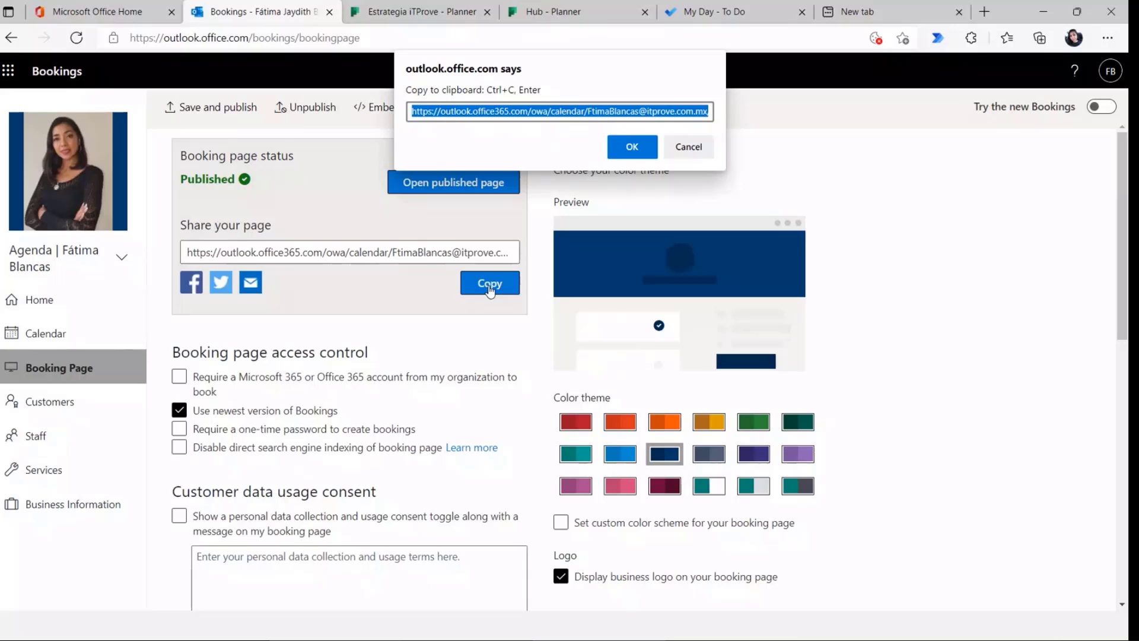
left_click(631, 147)
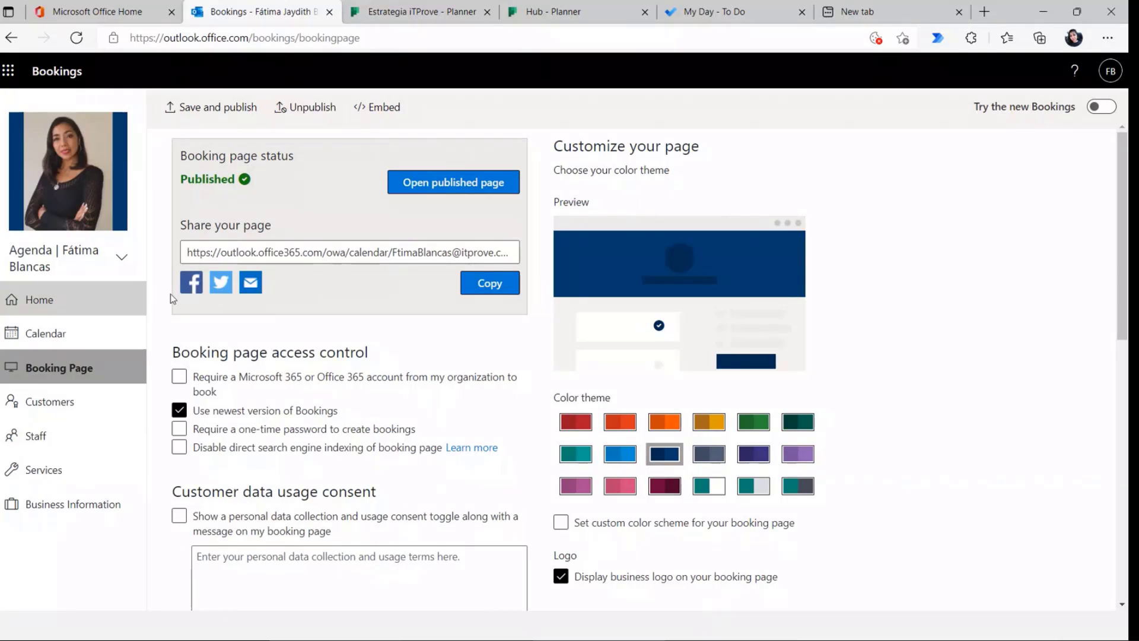
left_click(471, 283)
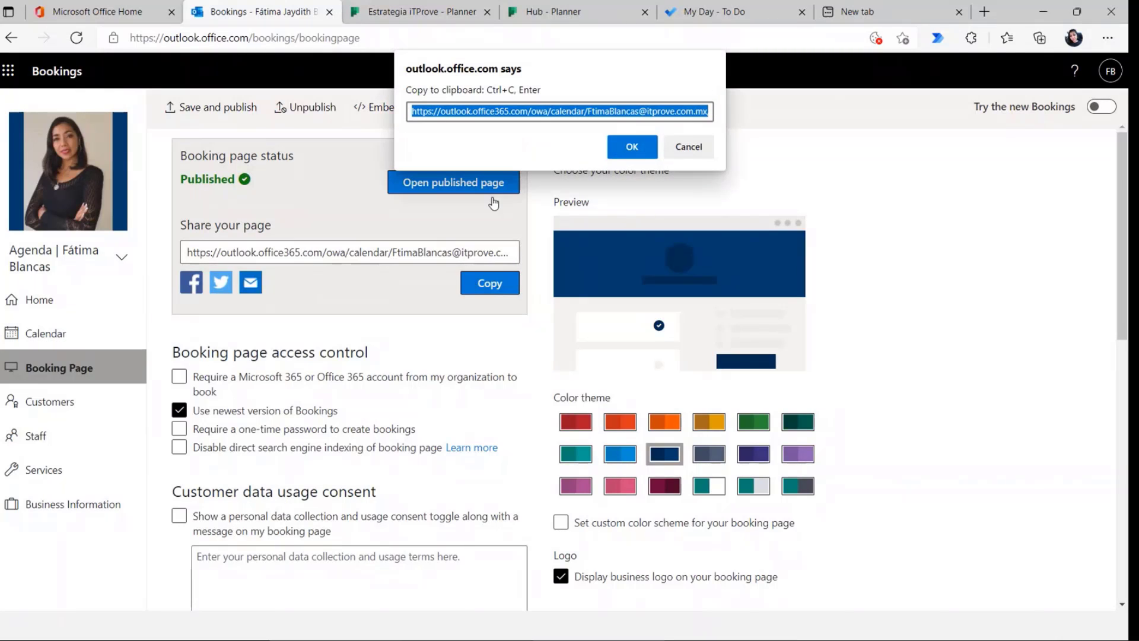
left_click(630, 150)
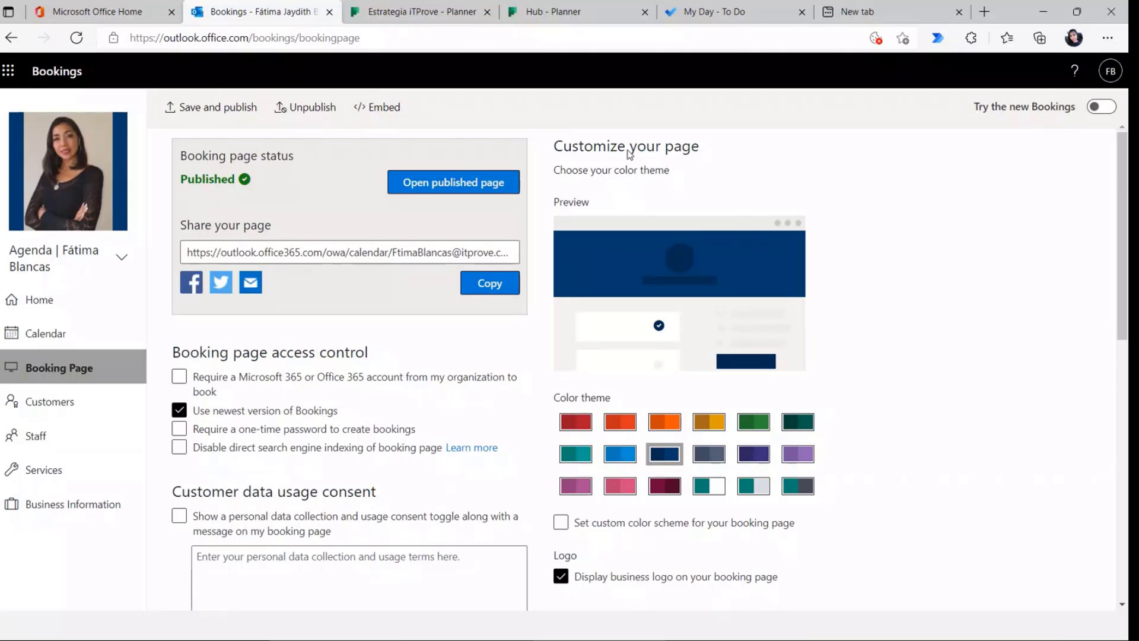
key("alt+Tab")
key("alt+Tab")
key("alt+Tab")
key("alt+Tab")
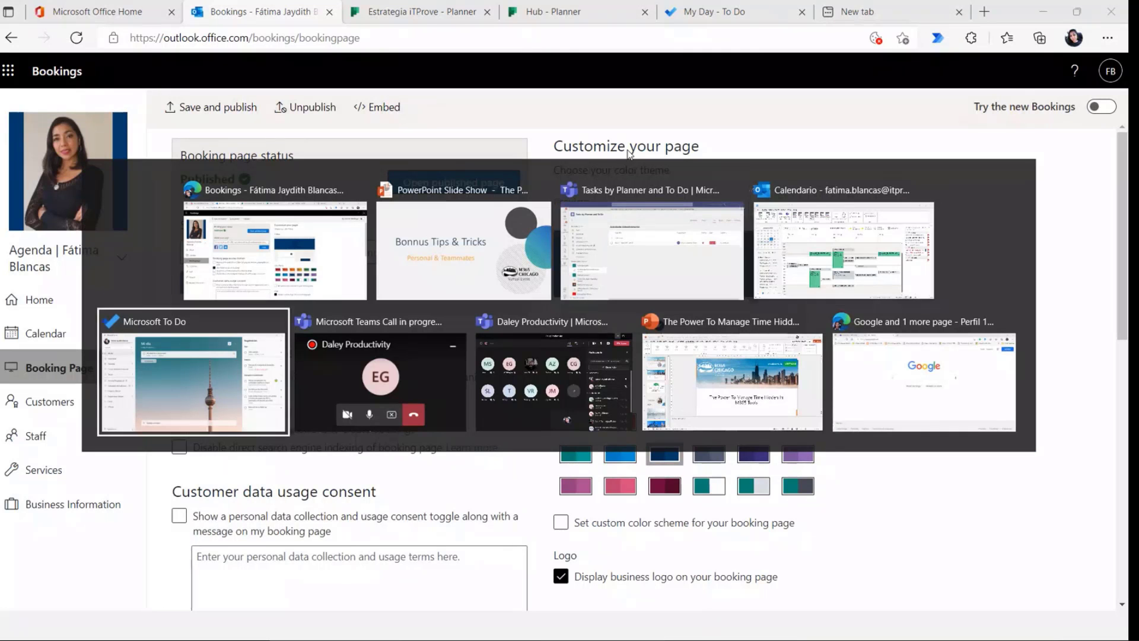
key("alt+Tab")
key("alt+Tab")
key("alt+Tab")
key("alt+Tab")
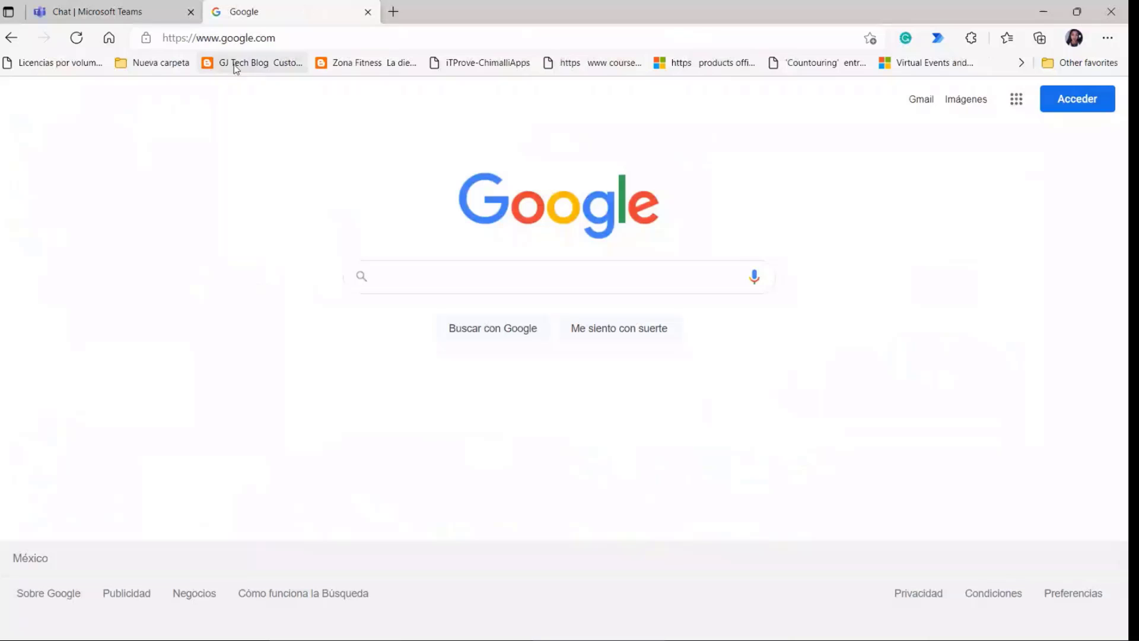
left_click(285, 39)
type("Grocery Shopping List")
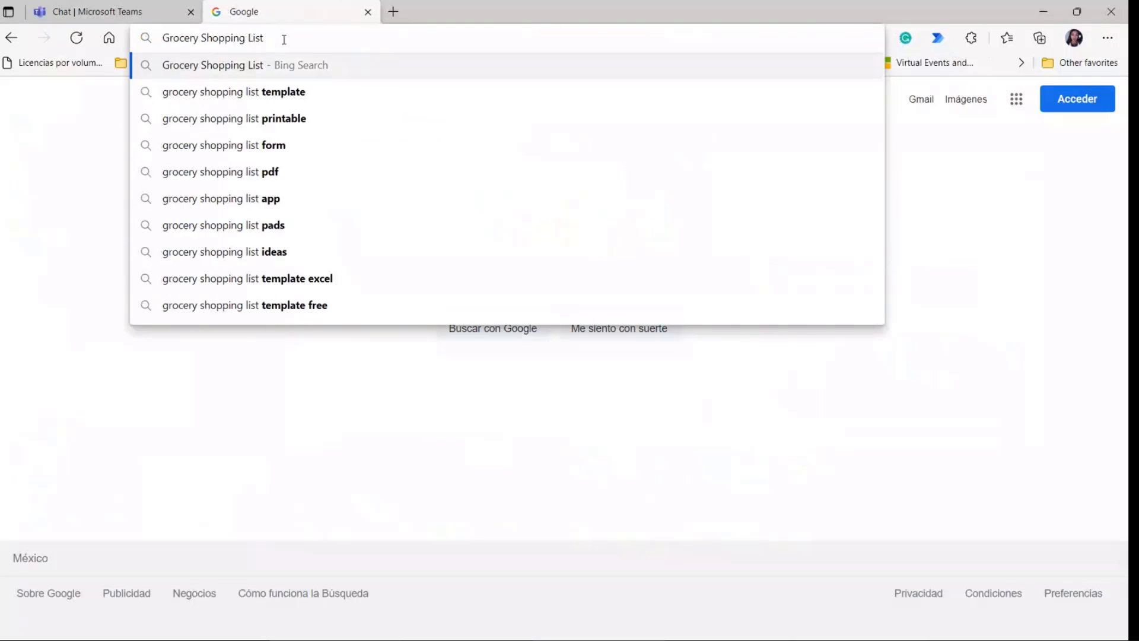
key("alt+Tab")
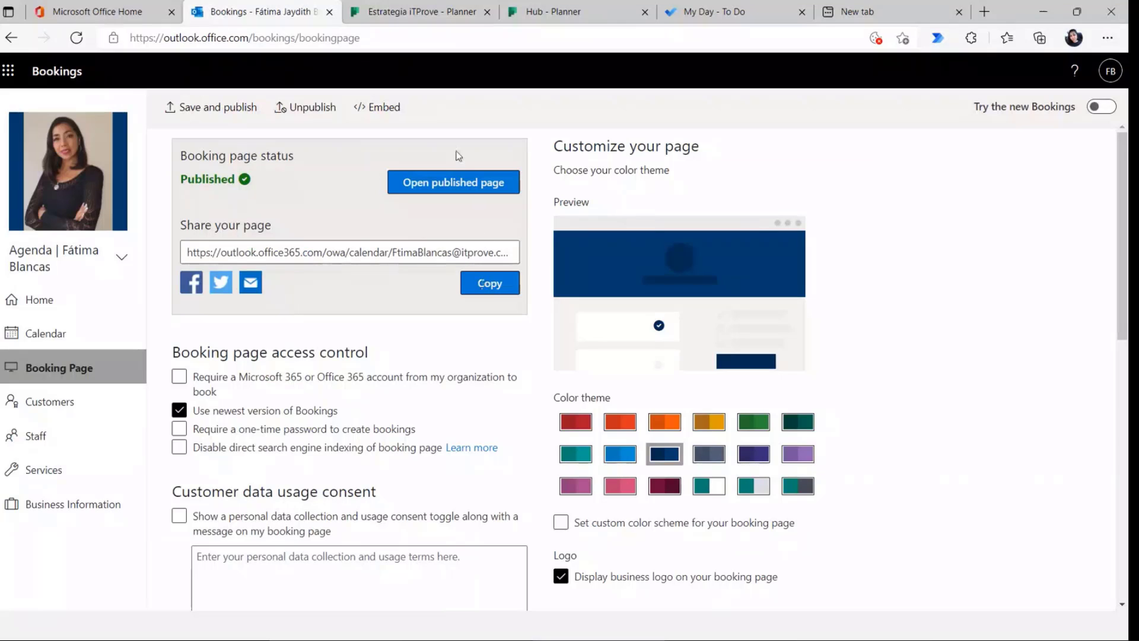
Step: Open the published booking page and examine its service choices, staff and date selection, and customer details form
left_click(459, 181)
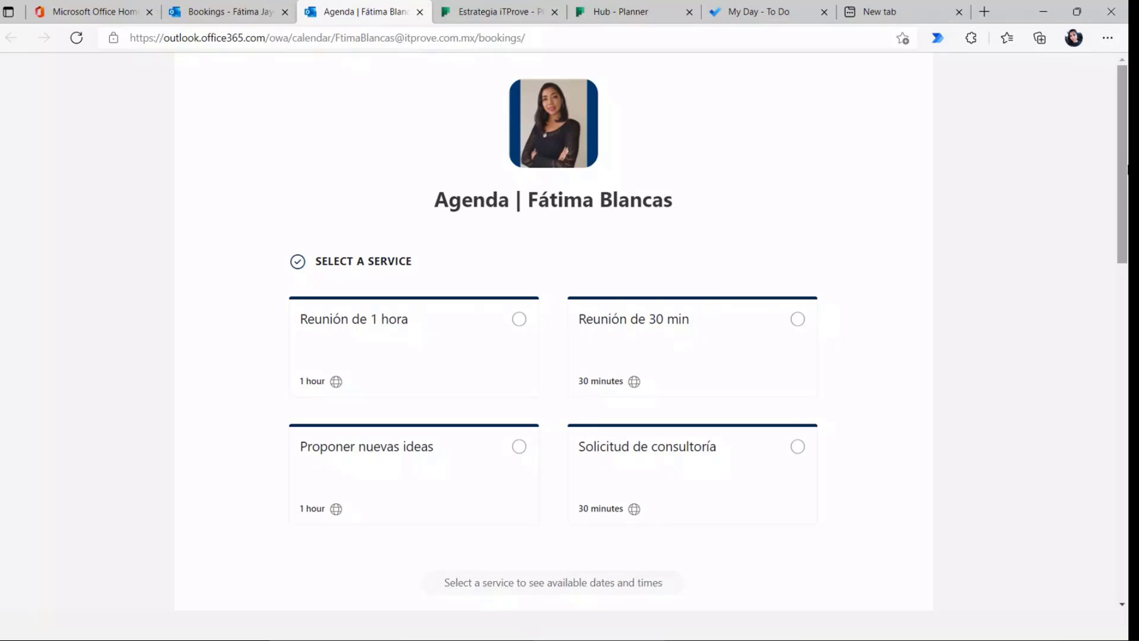
left_click_drag(1128, 164, 1121, 83)
left_click(678, 47)
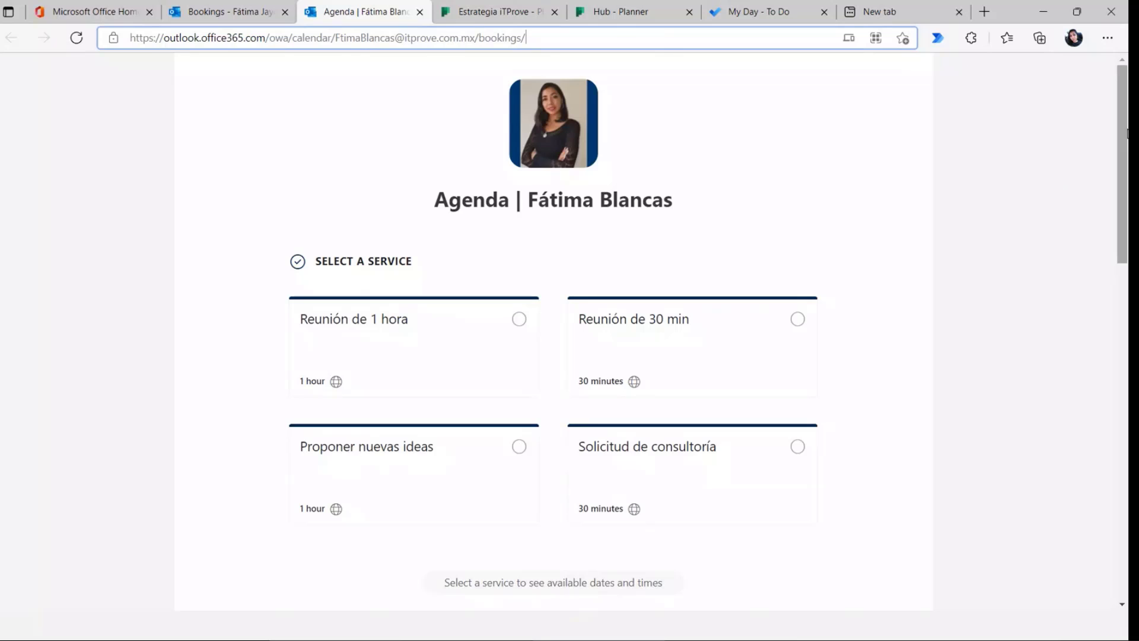
left_click_drag(1126, 126, 1127, 325)
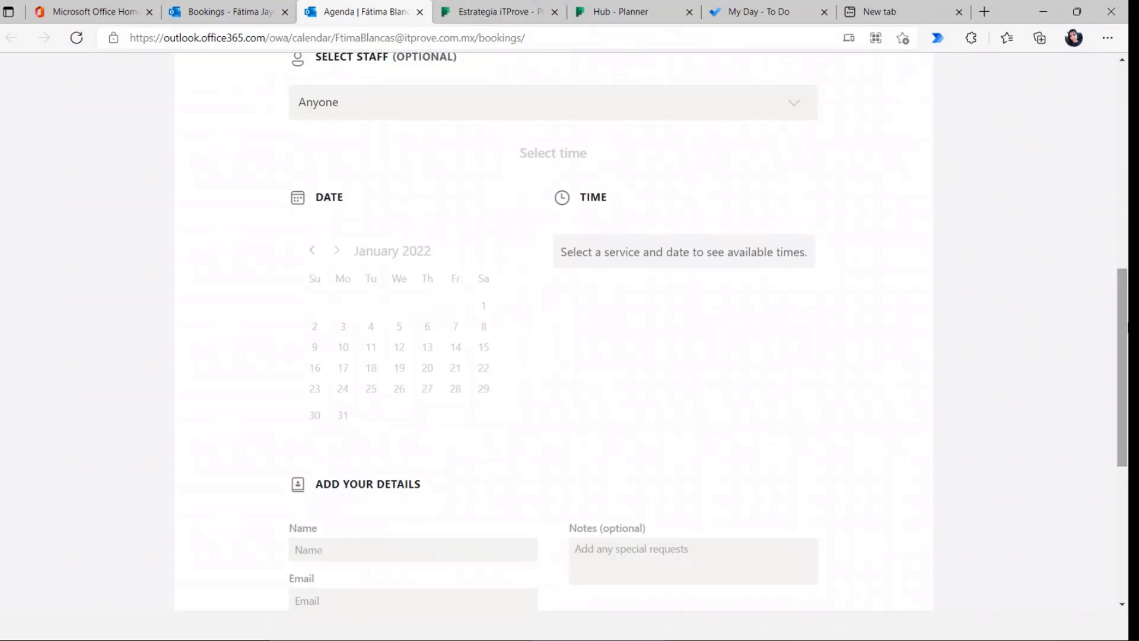
Step: Select the Proponer nuevas ideas service and the date January 27, 2022 on the published booking page
scroll(690, 225, "up", 6)
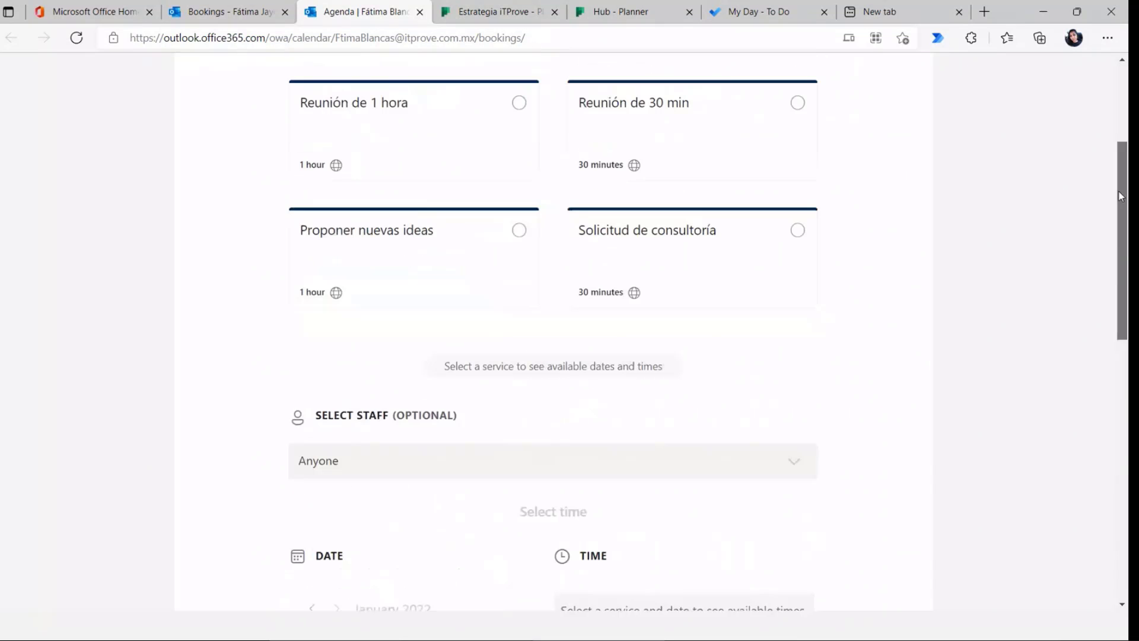
left_click(519, 230)
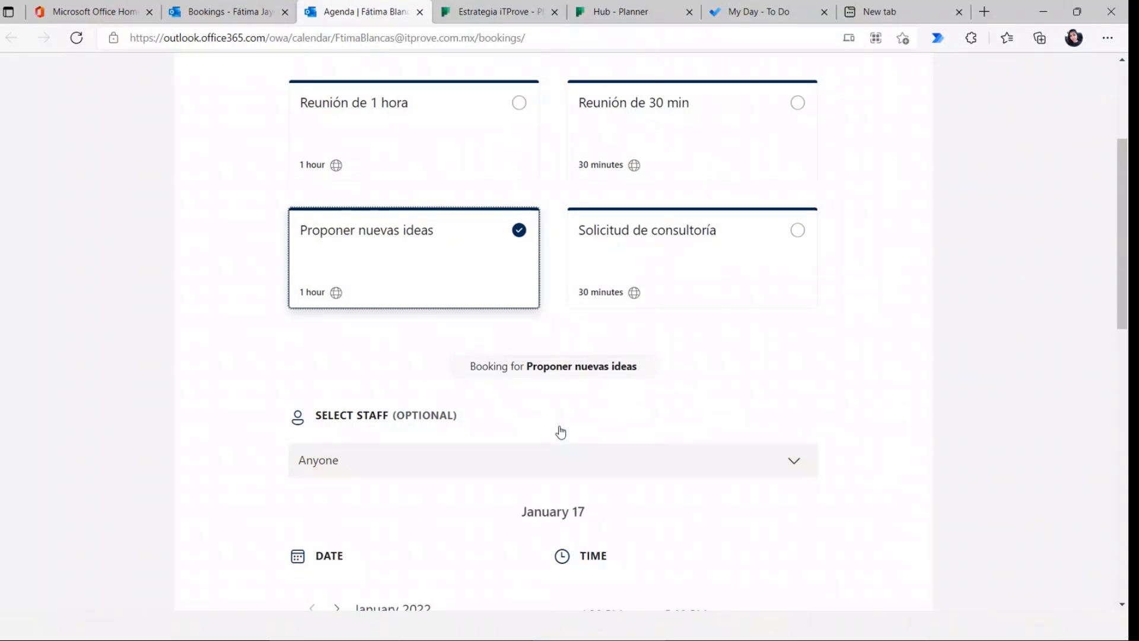
left_click_drag(1126, 196, 1127, 354)
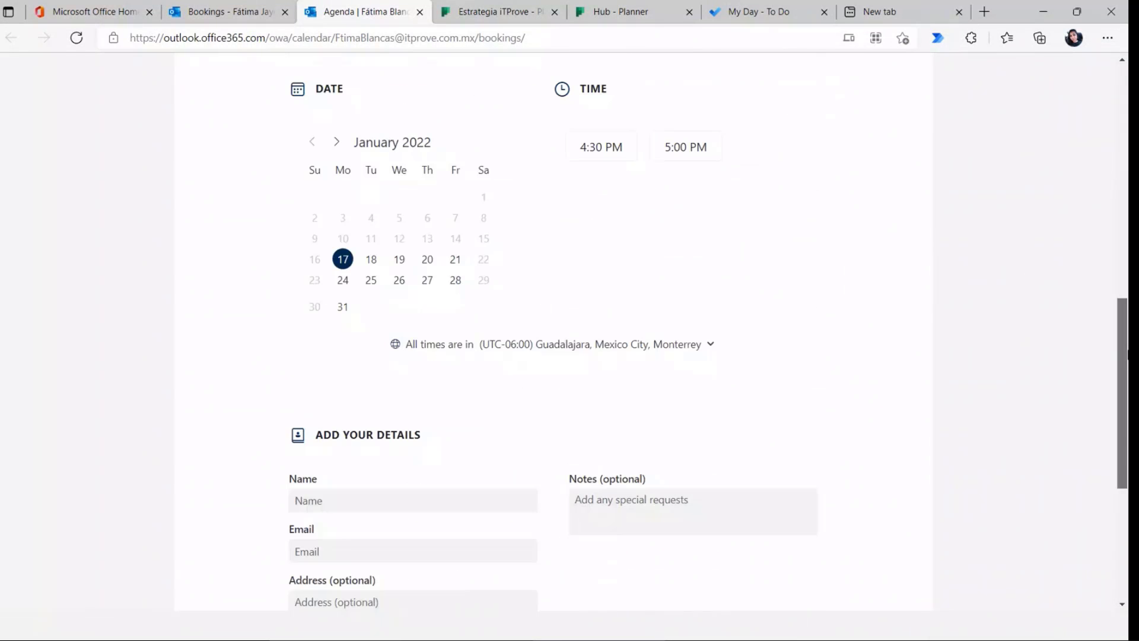
left_click(429, 277)
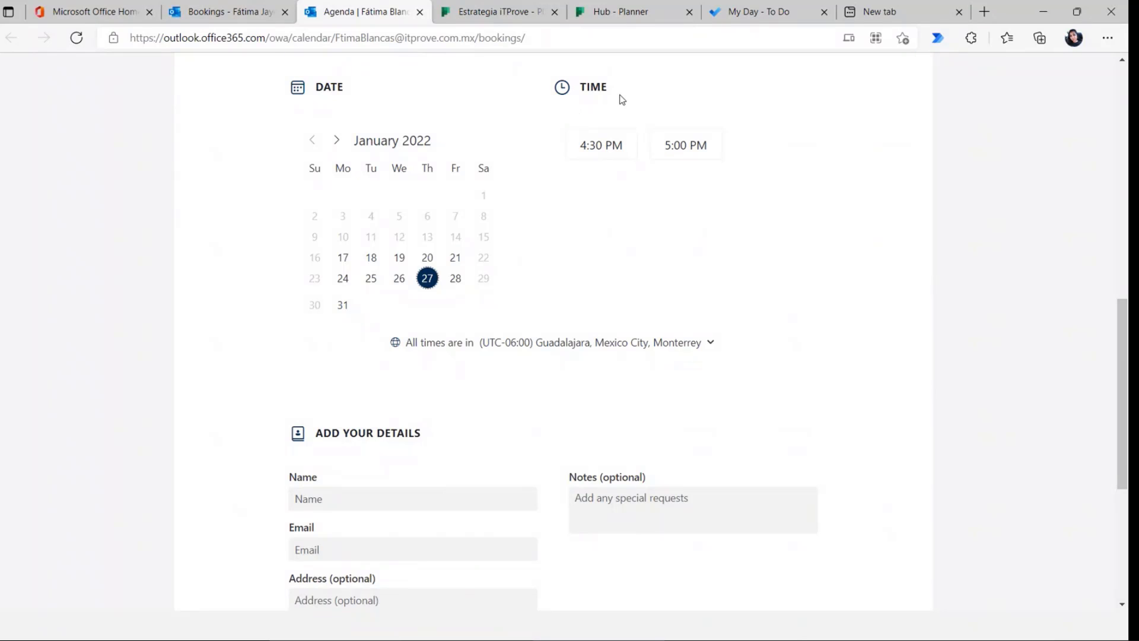
Step: Switch to the Outlook calendar, display the week of 24 - 28 January 2022 and inspect the Thursday 27 appointments
key("alt+Tab")
key("alt+Tab")
key("alt+Tab")
key("alt+Tab")
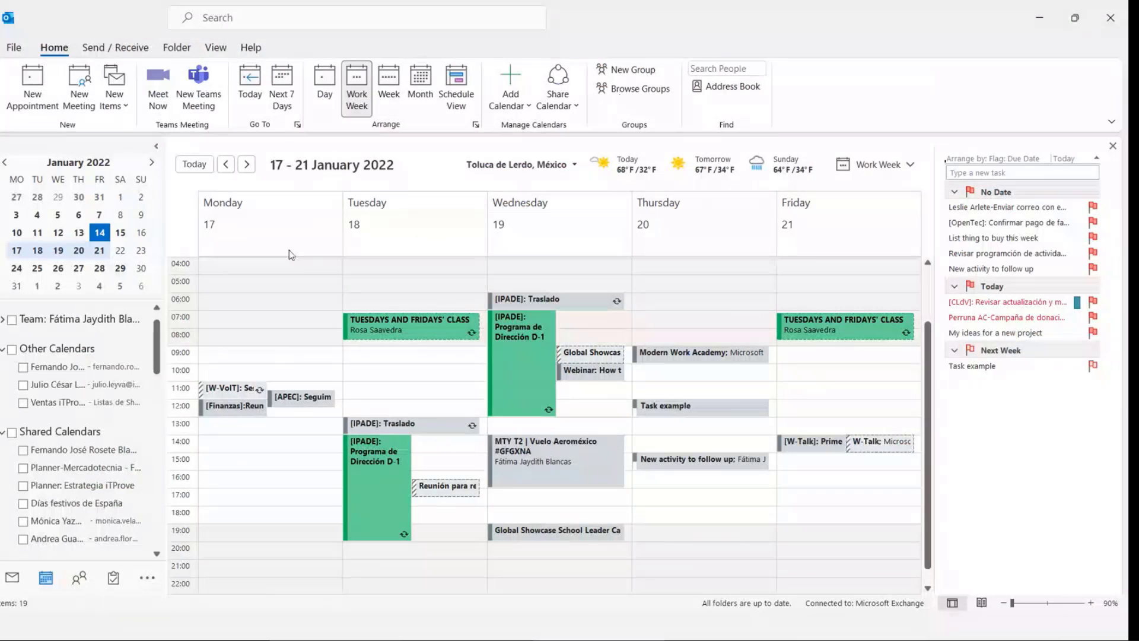
left_click(247, 165)
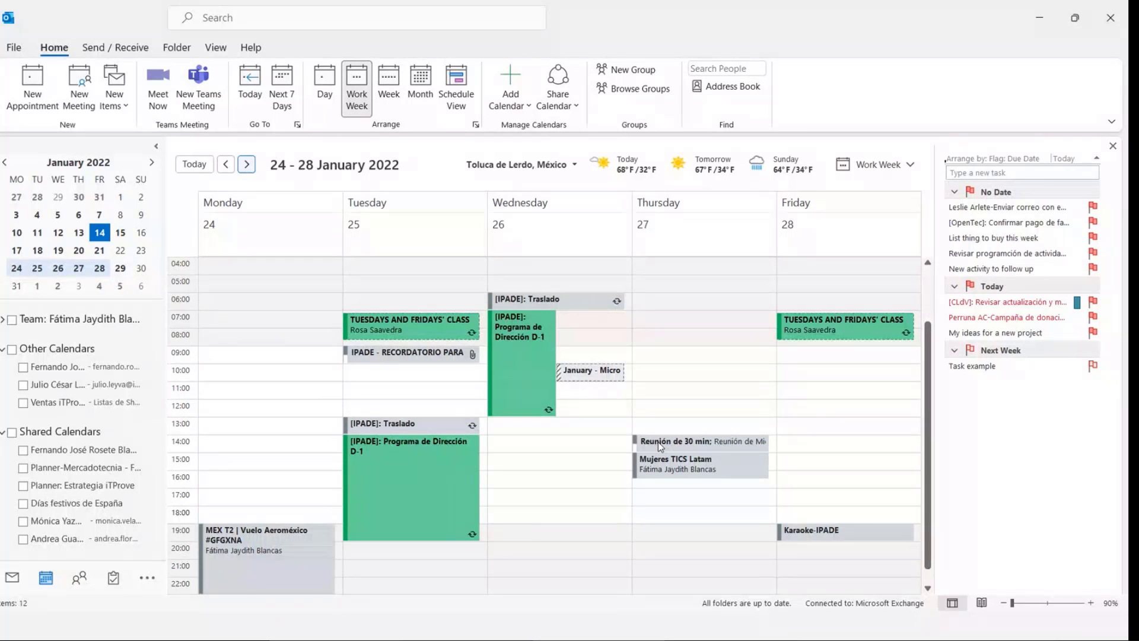
mouse_move(659, 464)
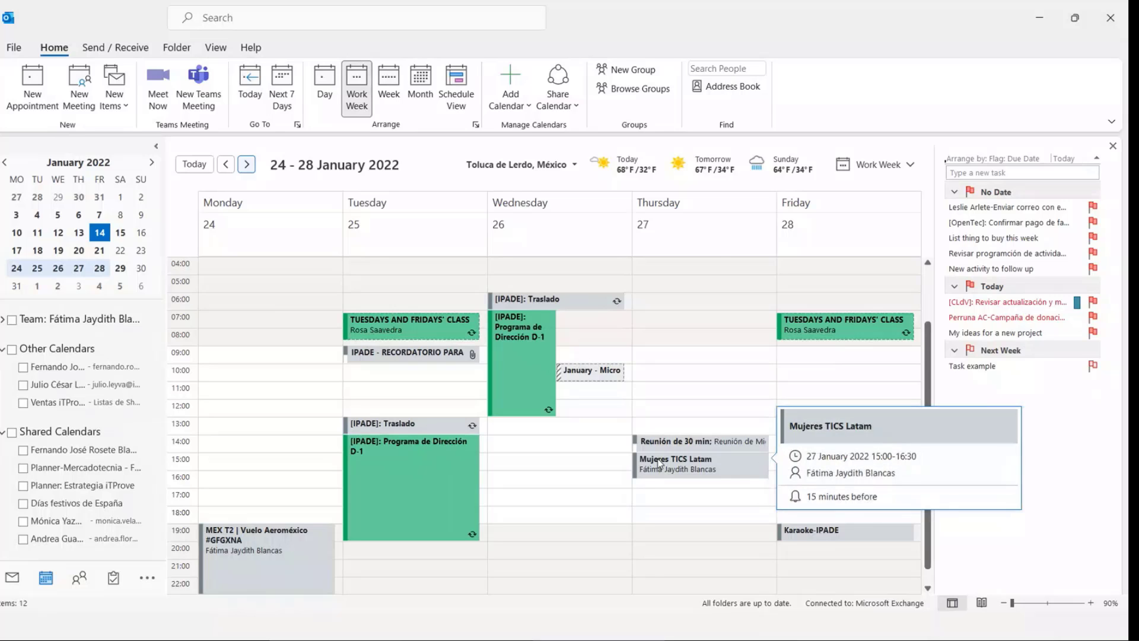
Step: Switch back to Bookings in Edge and compare the Business Information page's business hours with the Outlook calendar
key("alt+Tab")
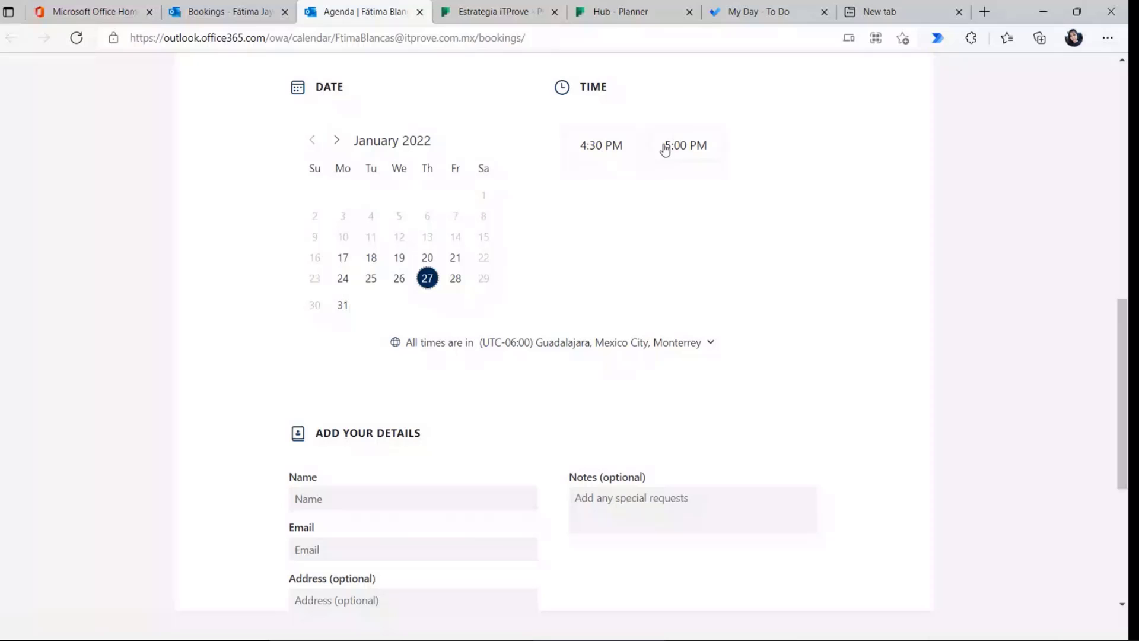
key("ctrl+shift+Tab")
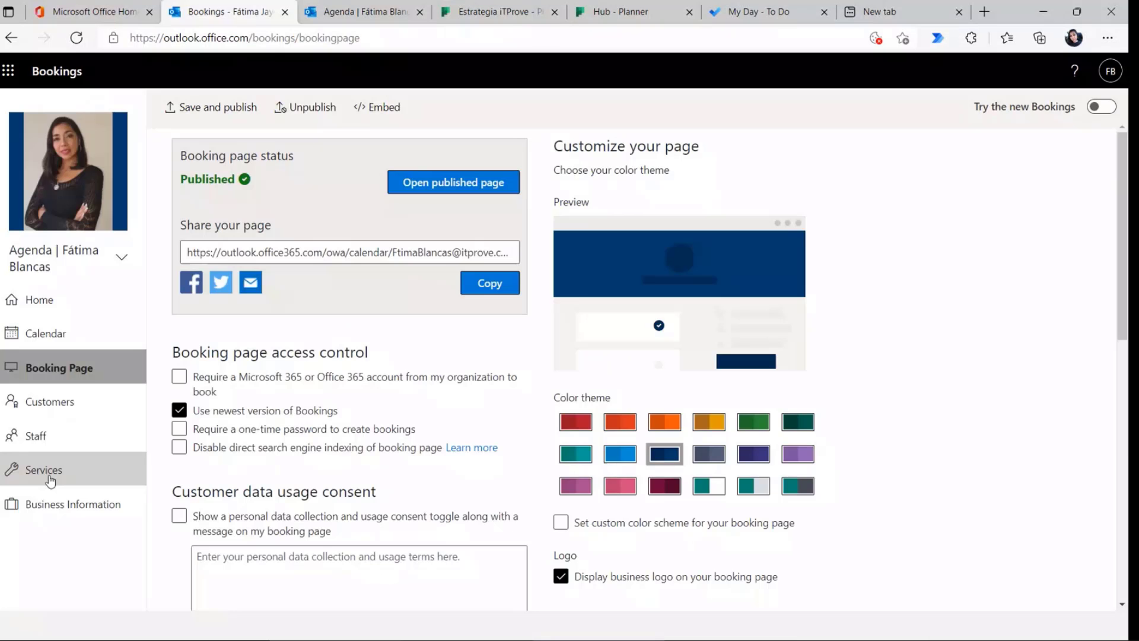
left_click(57, 501)
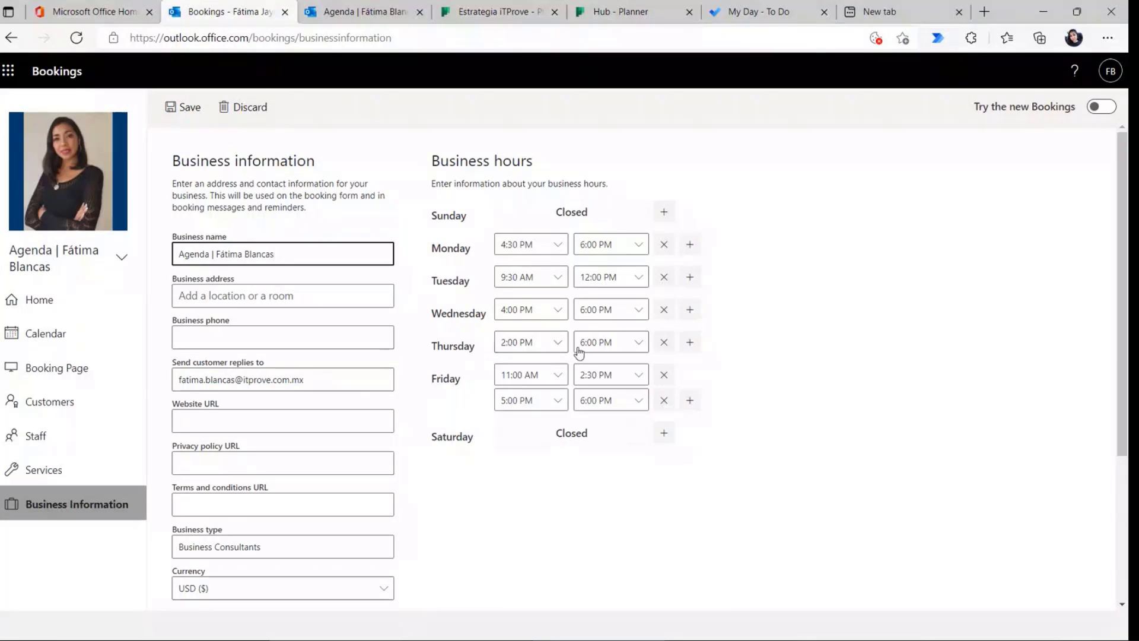
key("alt+Tab")
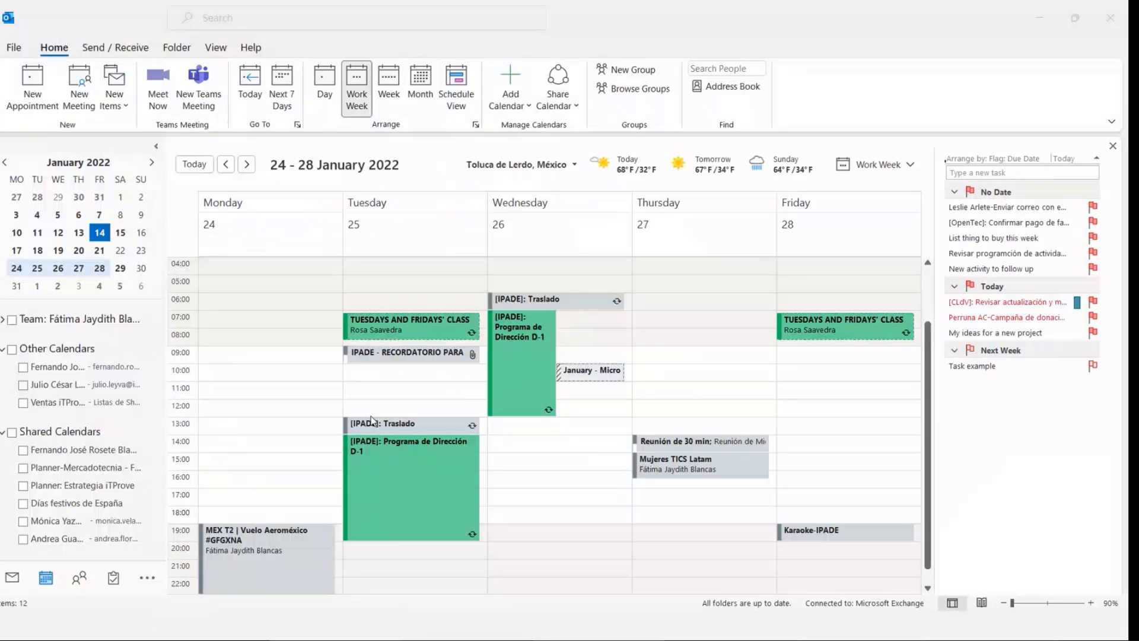
key("alt+Tab")
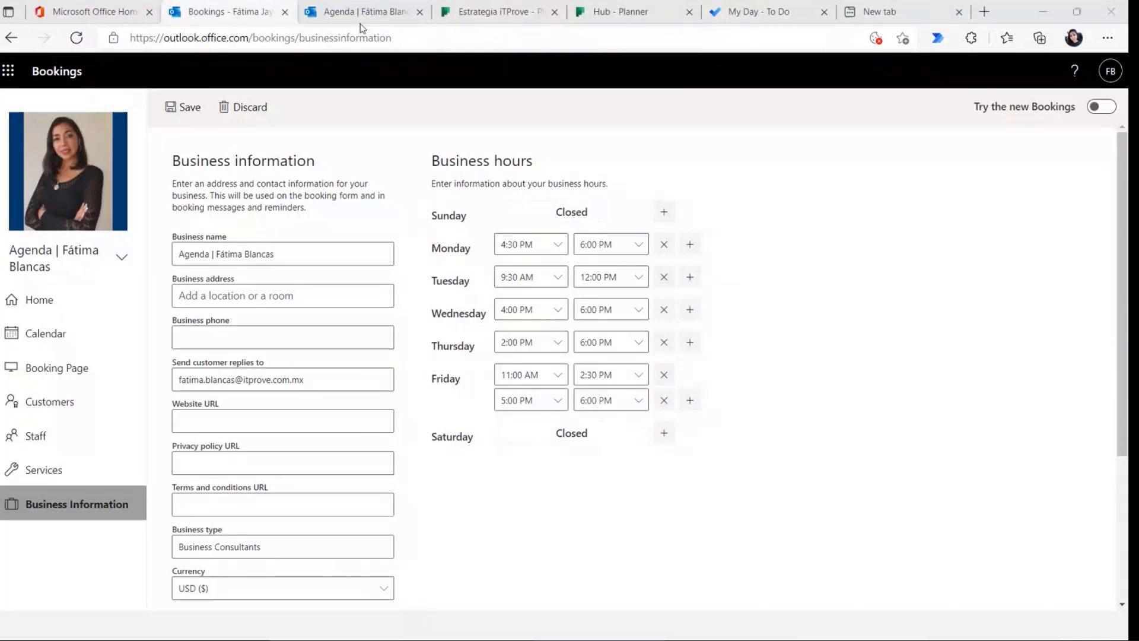
Step: View the Bookings calendar, return to the Booking Page settings and open the published page again
left_click(69, 339)
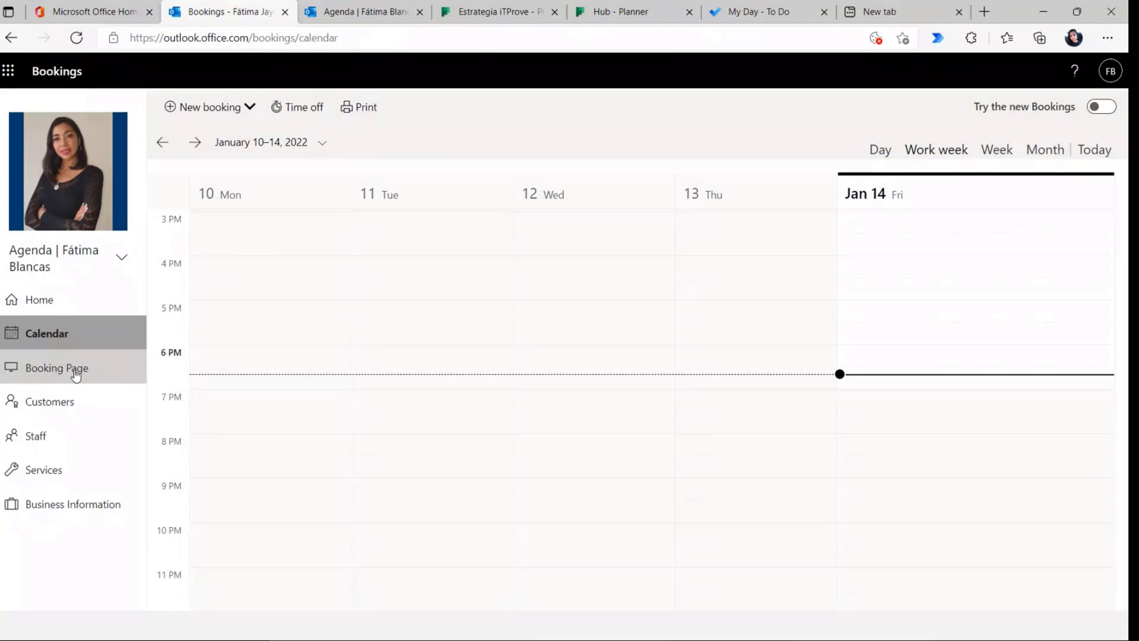
left_click(73, 368)
left_click(509, 191)
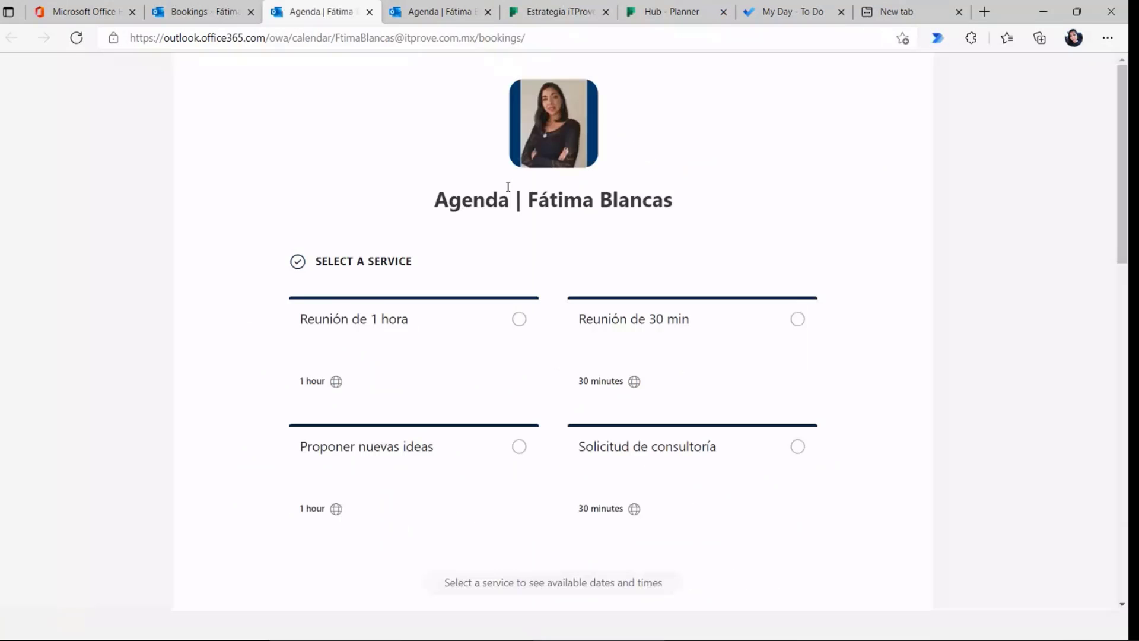
Step: Choose the Proponer nuevas ideas service and January 27, 2022 on the newly opened booking page
left_click(522, 454)
left_click_drag(1128, 199, 1127, 433)
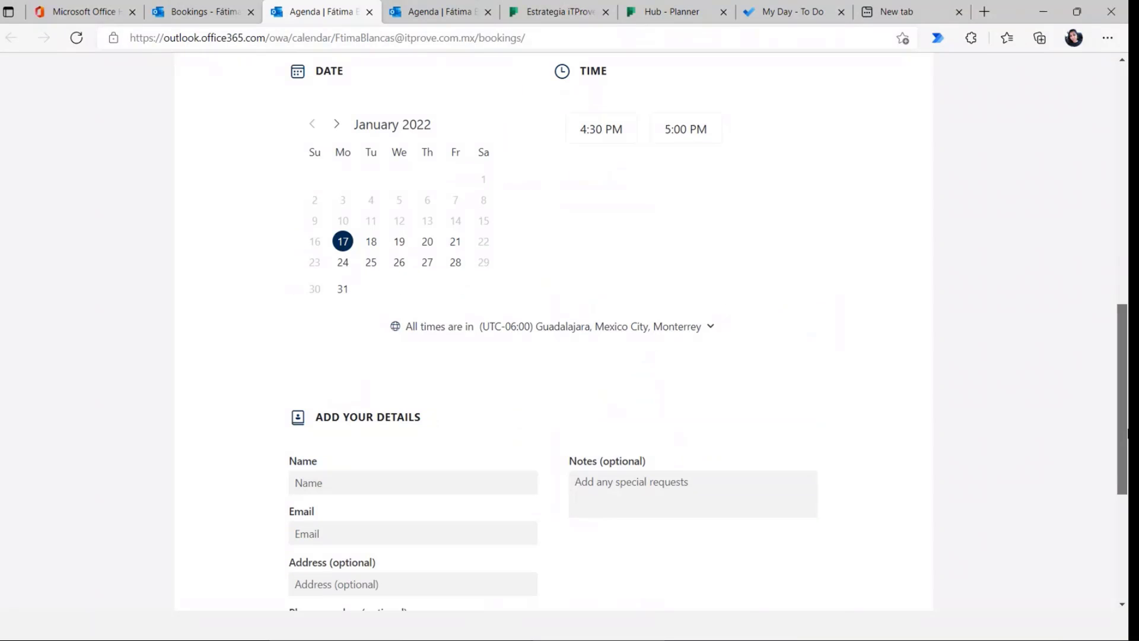
left_click(427, 264)
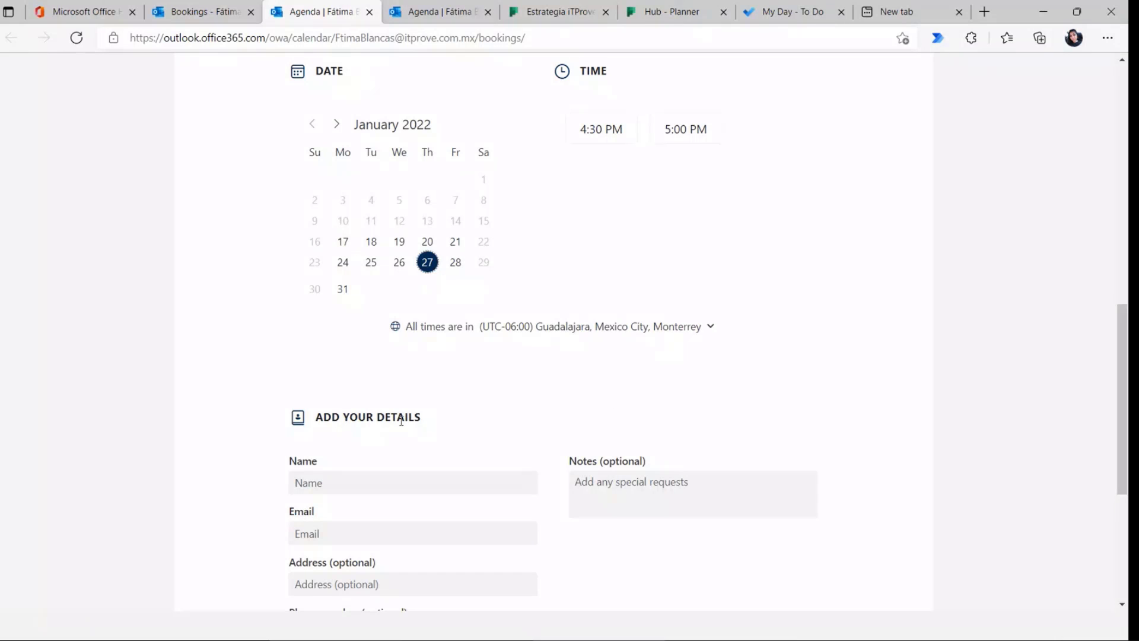
Step: Review the booking page's customer details form and switch to the Bonnus Tips & Tricks slide in the PowerPoint slide show
left_click_drag(1127, 358, 1127, 446)
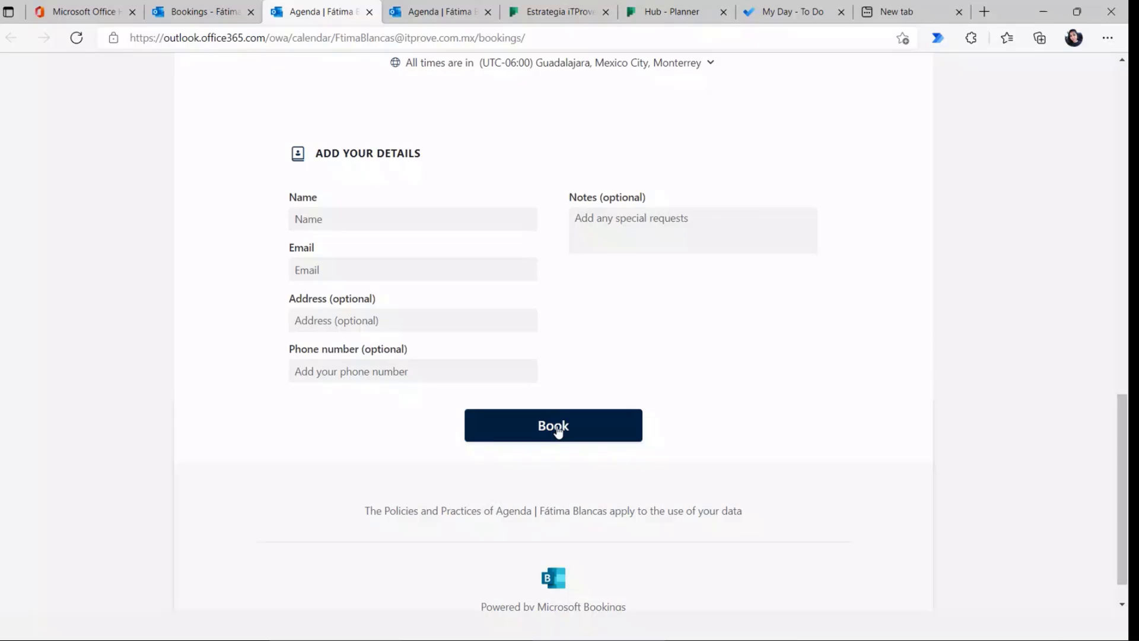
key("alt+Tab")
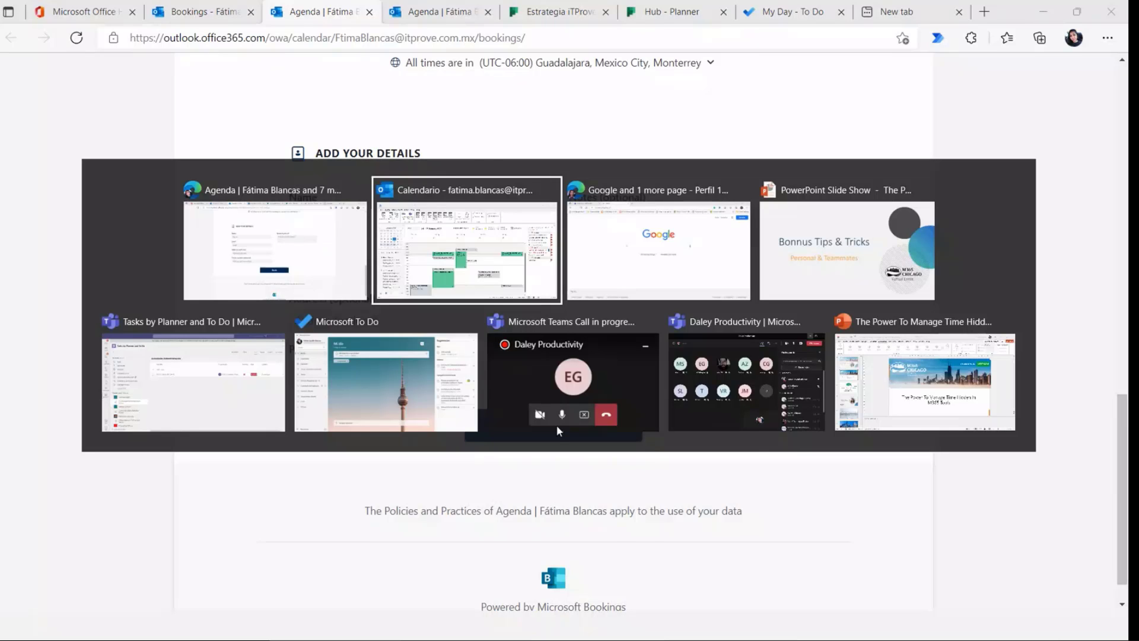
key("alt+Tab")
key("alt+Tab")
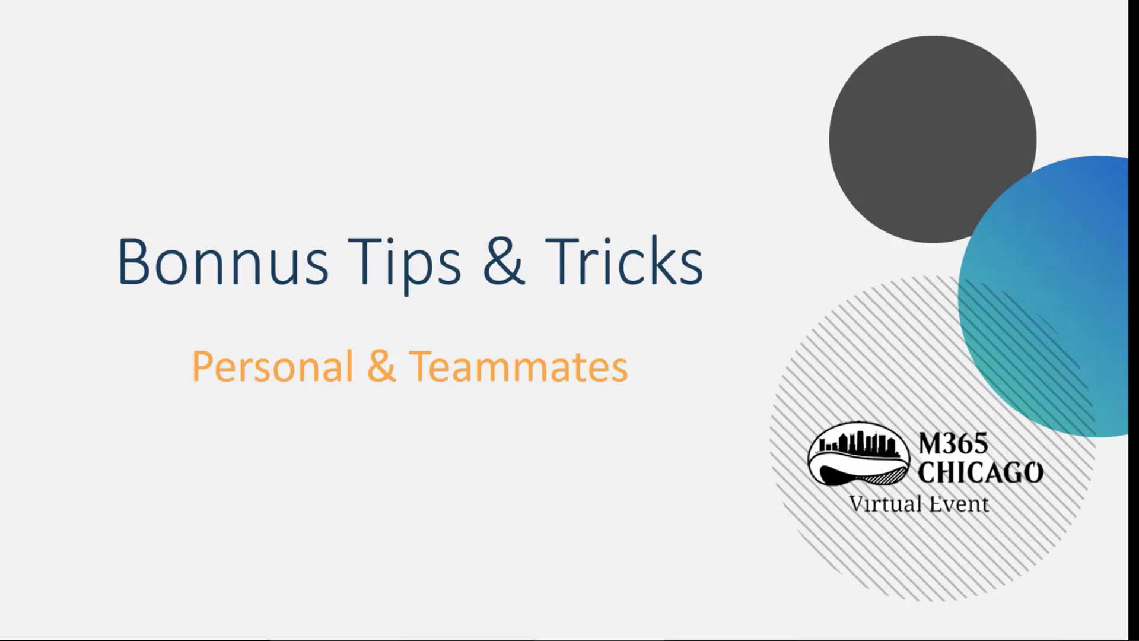
Step: Switch back to Edge and open the Microsoft 365 admin center from the Office home page, signing in with the iTProve work account
key("alt+Tab")
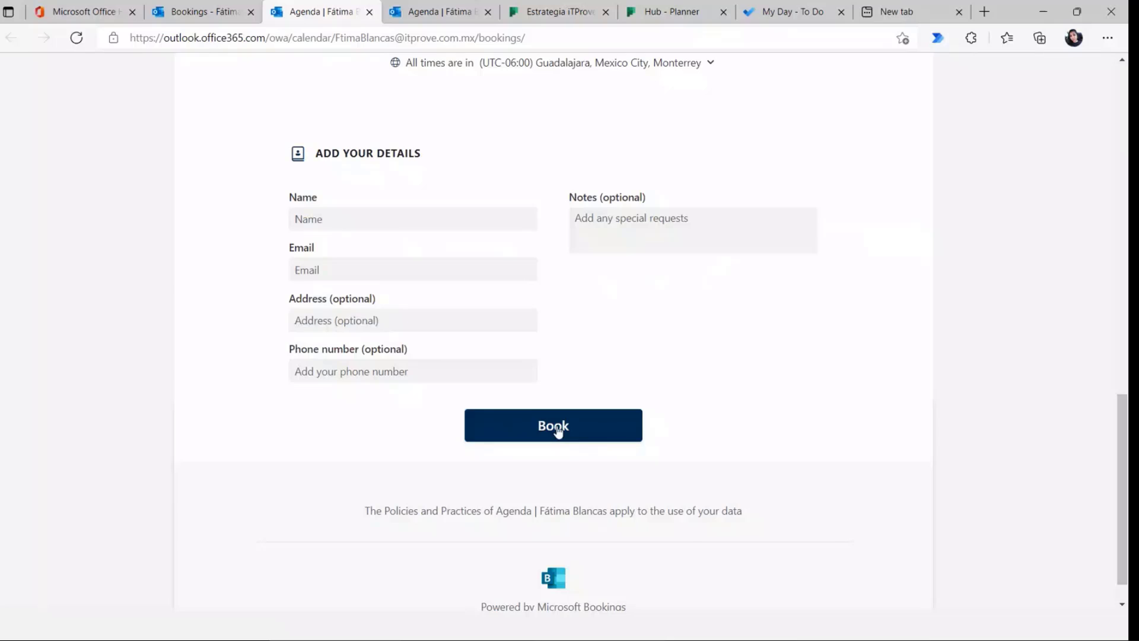
left_click(83, 12)
left_click(8, 75)
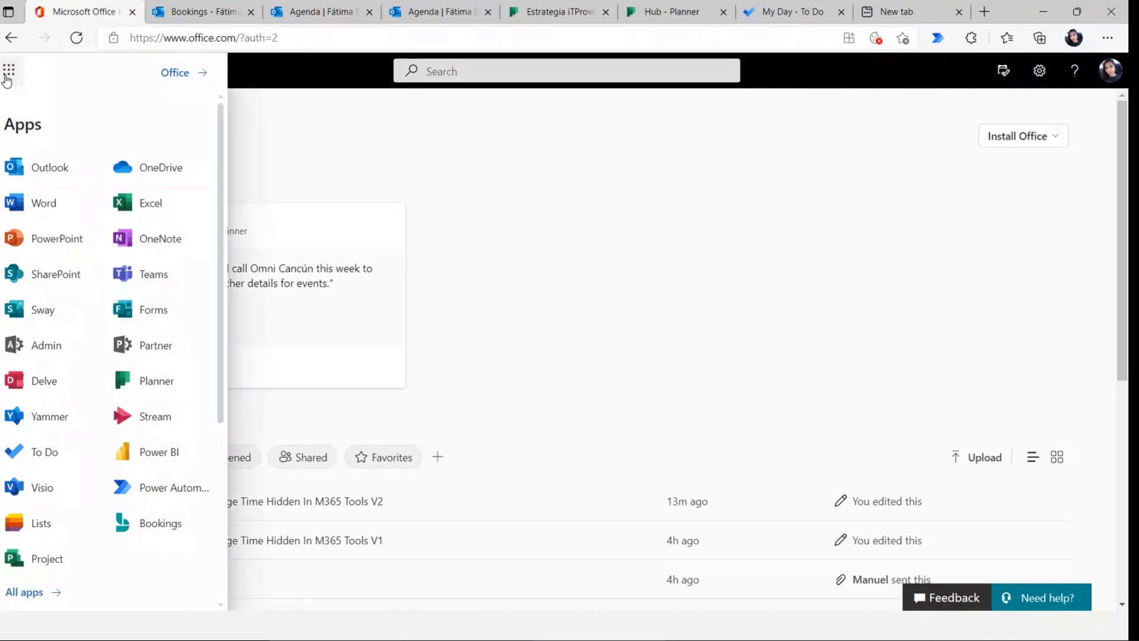
left_click(22, 351)
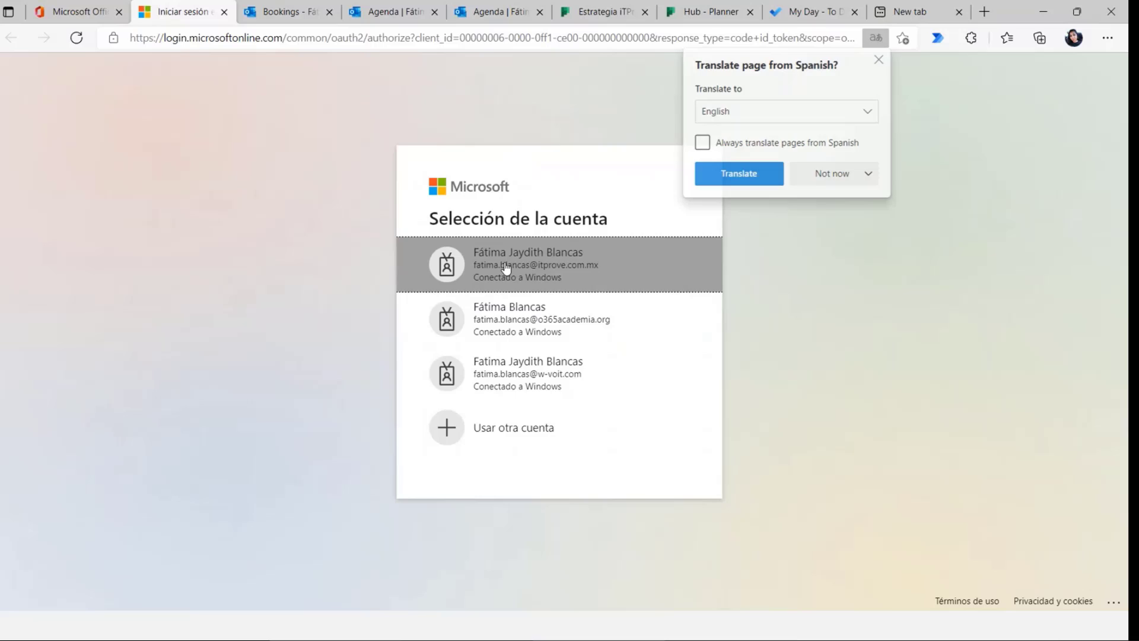
left_click(507, 266)
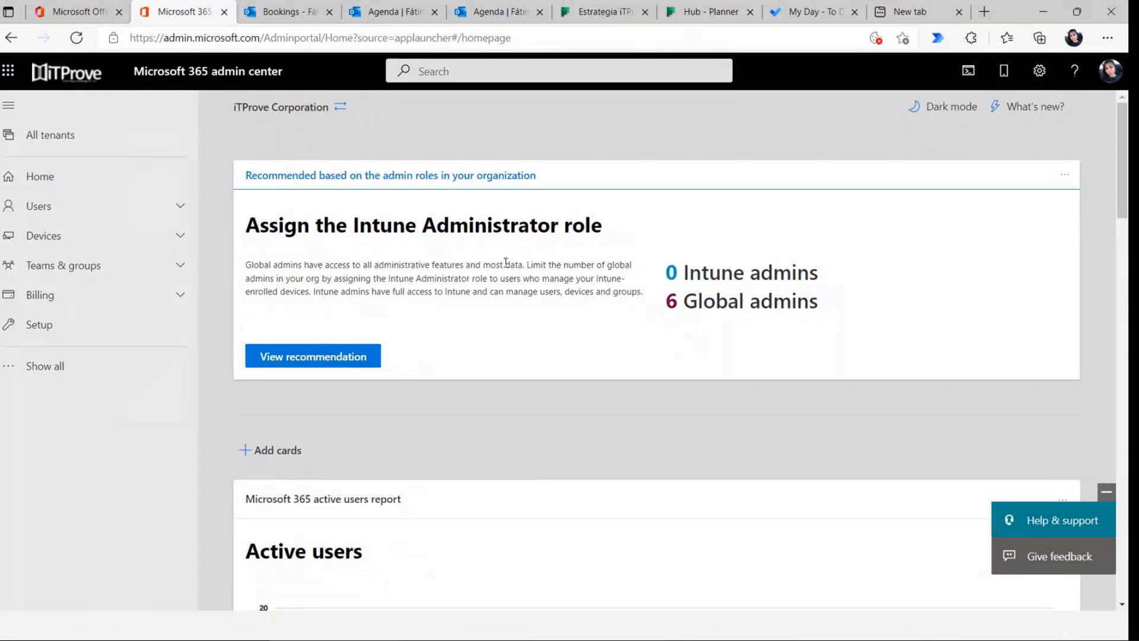
Step: Switch to the Outlook calendar and expand the Team calendar group to list the team members' calendars
key("alt+Tab")
key("alt+Tab")
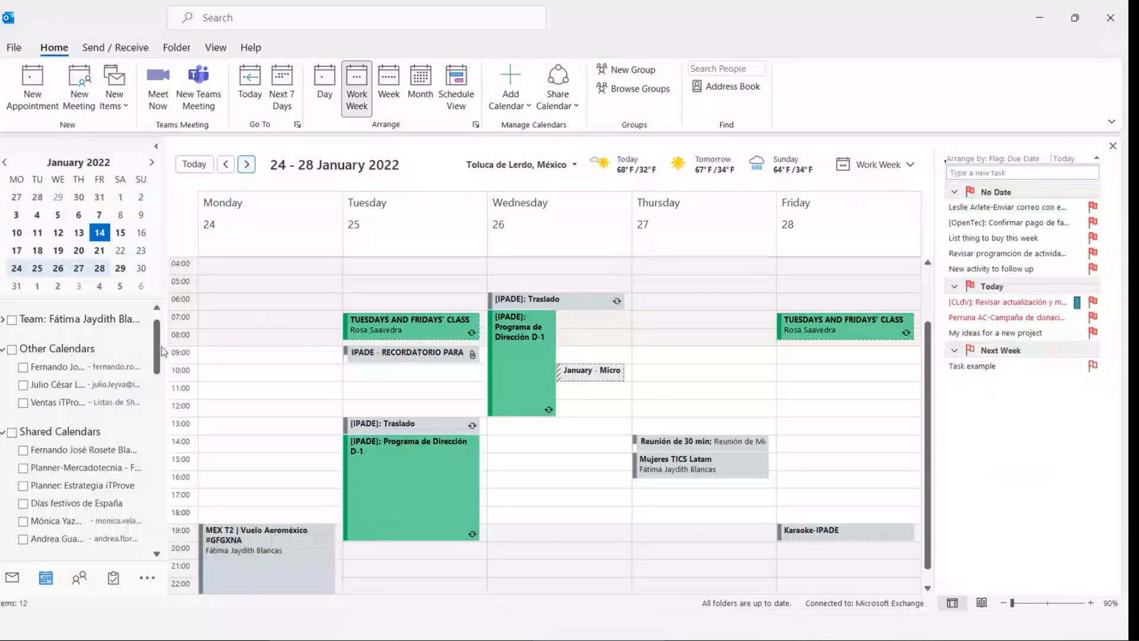
left_click_drag(155, 351, 156, 341)
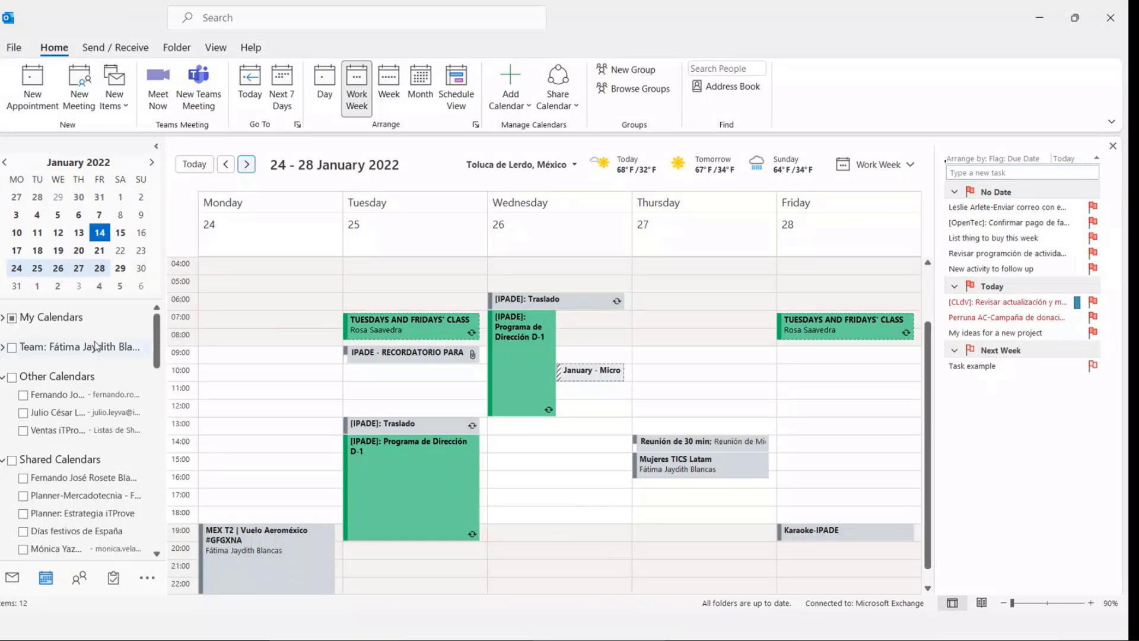
left_click(11, 346)
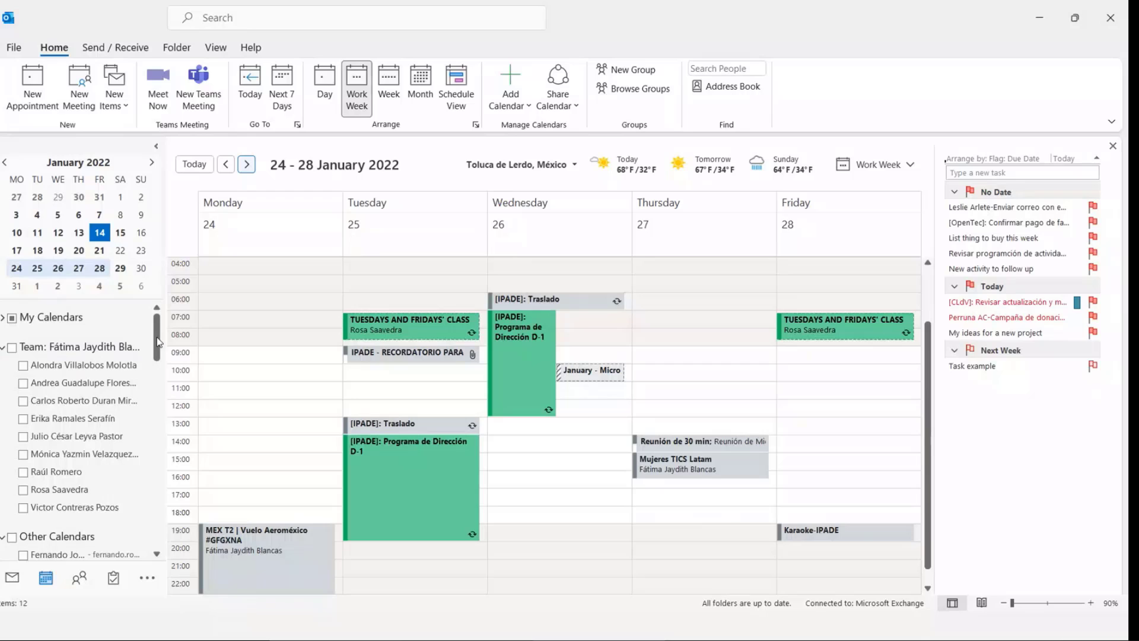
Step: Switch to the admin center in Edge and assign the presenter's iTProve account as manager of the fourth listed active user, saving the change
key("alt+Tab")
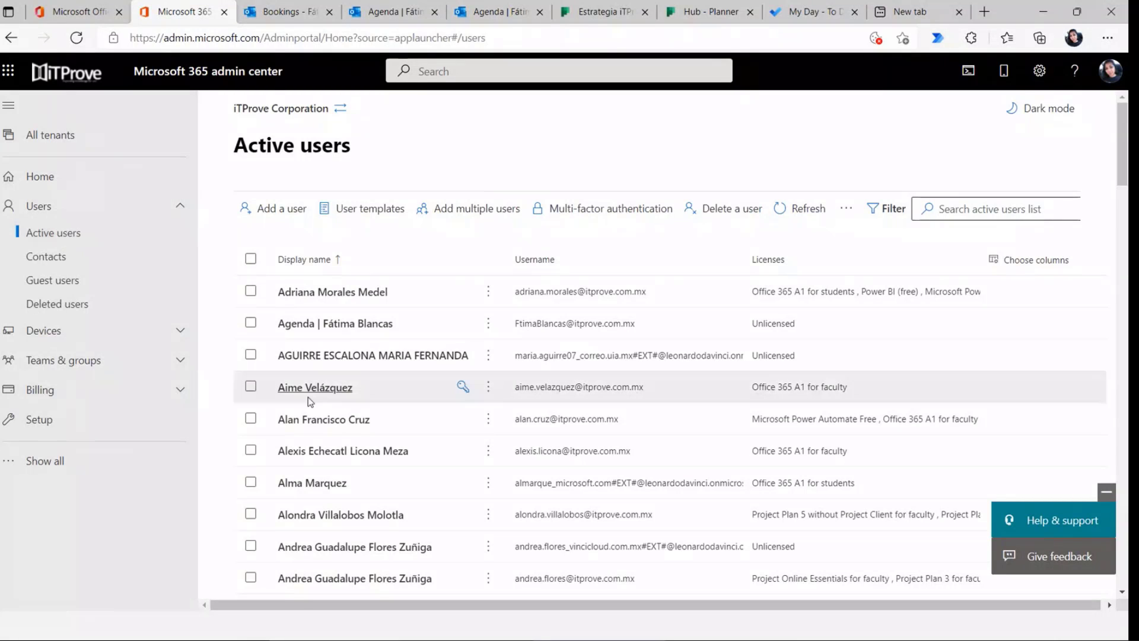
left_click(334, 389)
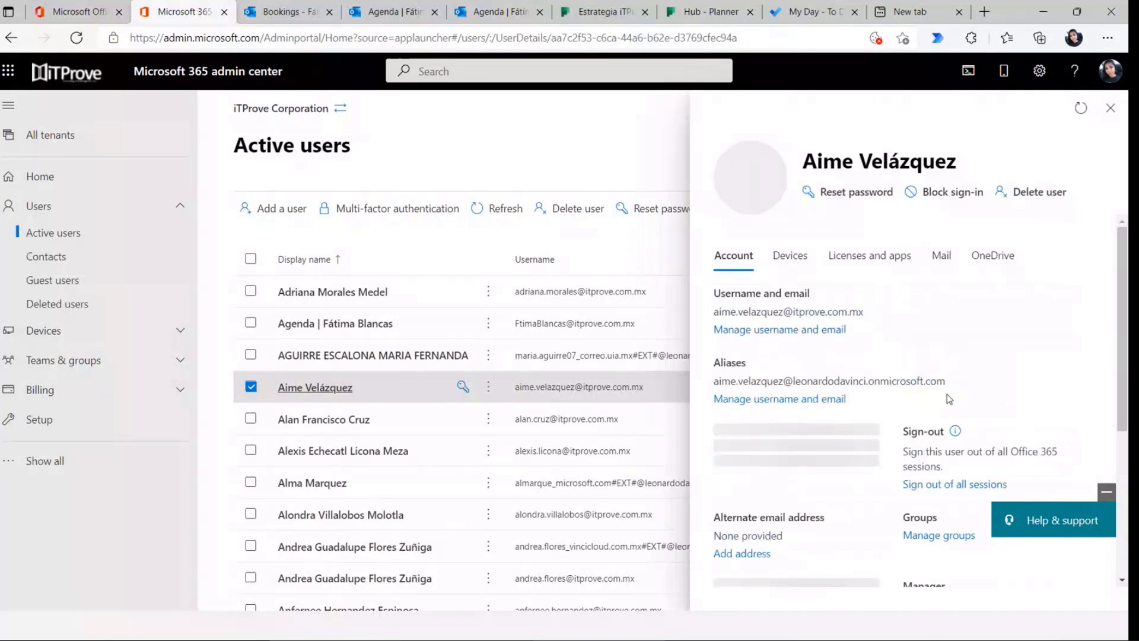
scroll(880, 350, "down", 5)
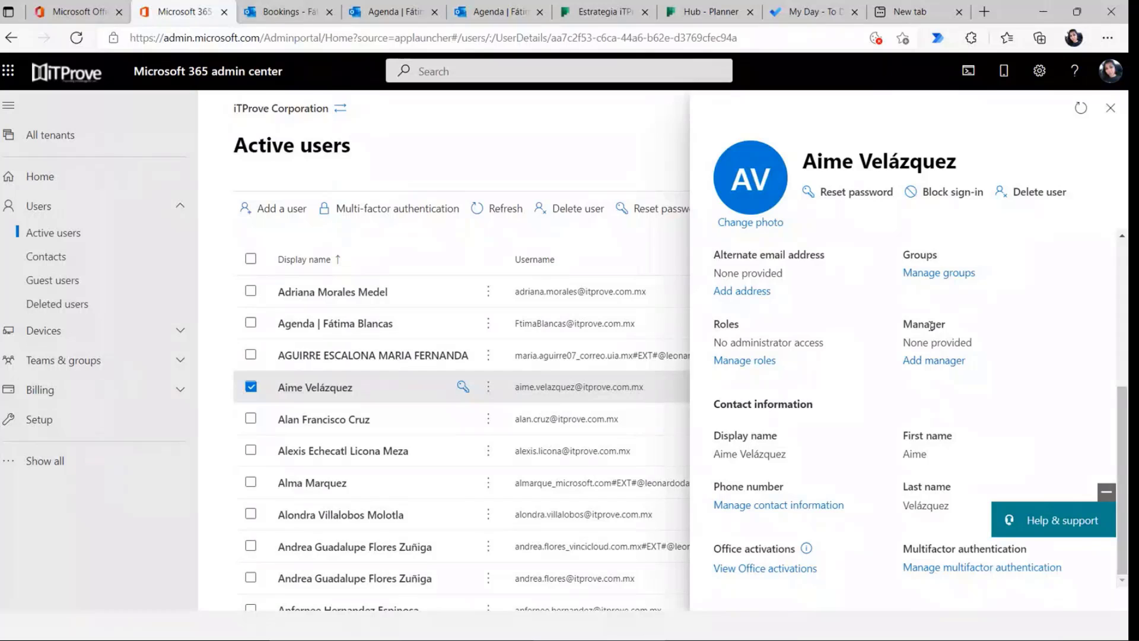
left_click(934, 366)
left_click(842, 244)
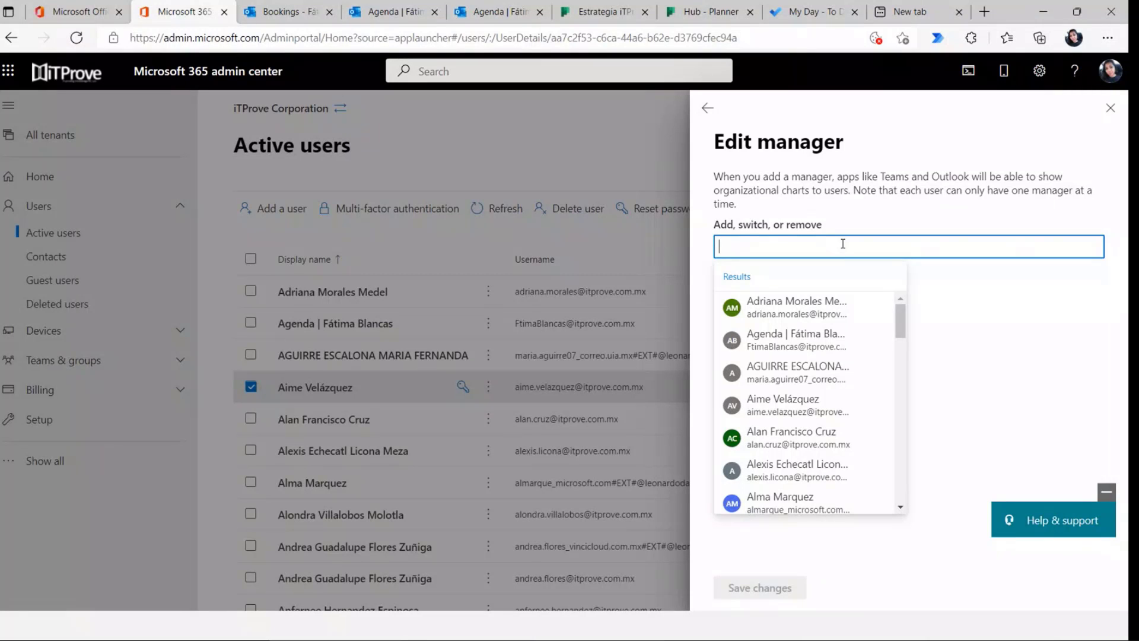
type("fatim")
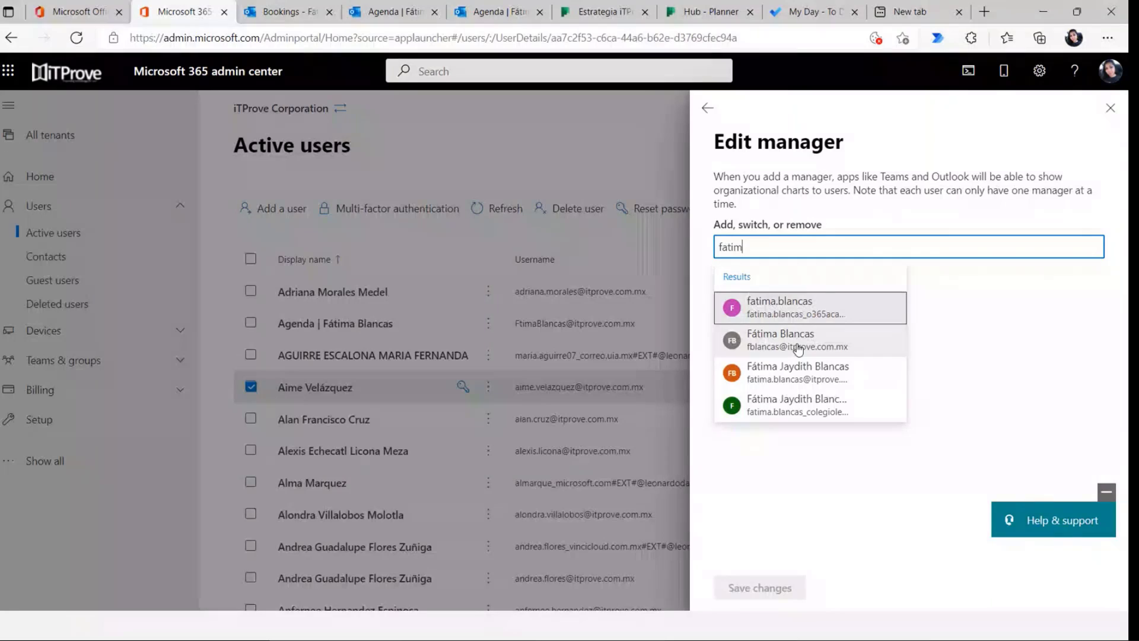
left_click(778, 380)
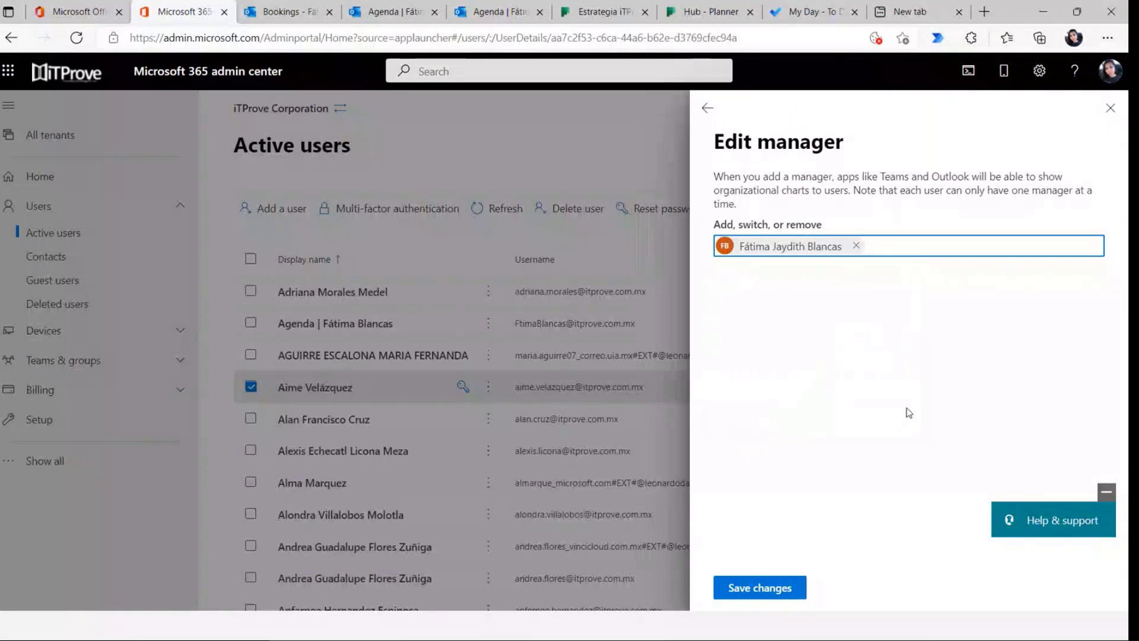
left_click(758, 583)
Step: Switch to Outlook, add the second-to-last team member's calendar, compare it side by side with the main calendar, and overlay the two again
key("alt+Tab")
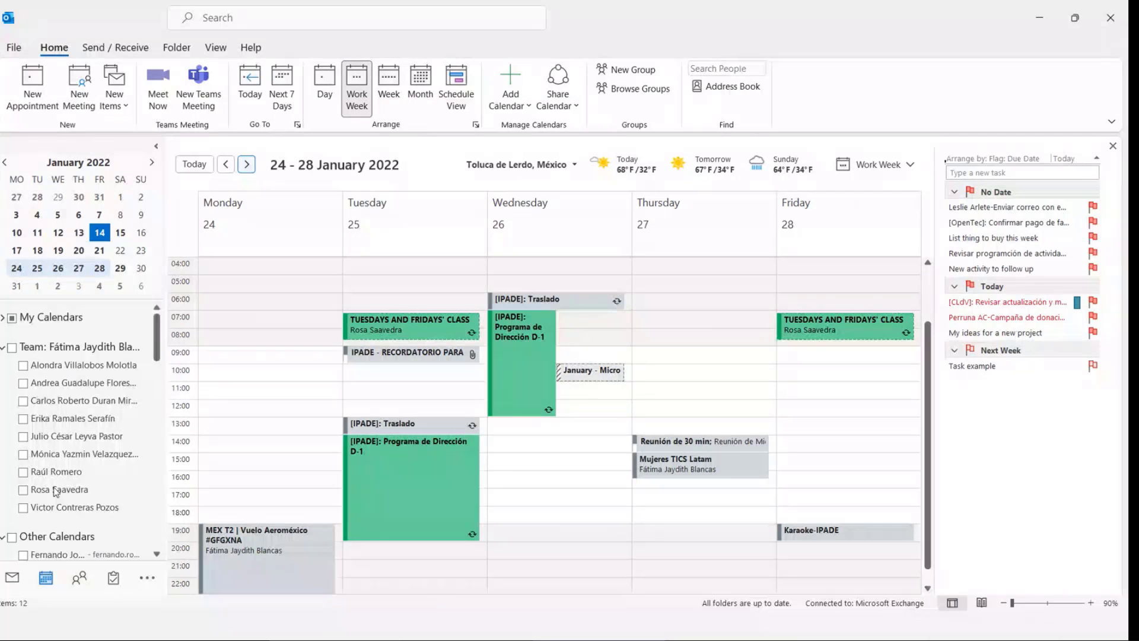
left_click(23, 490)
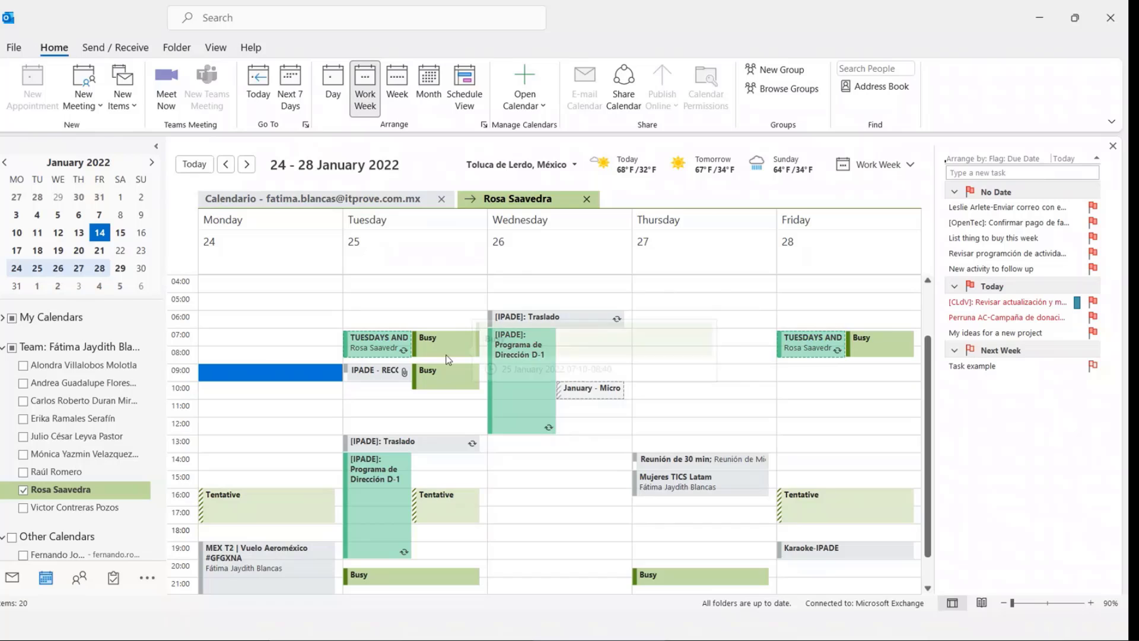
mouse_move(448, 356)
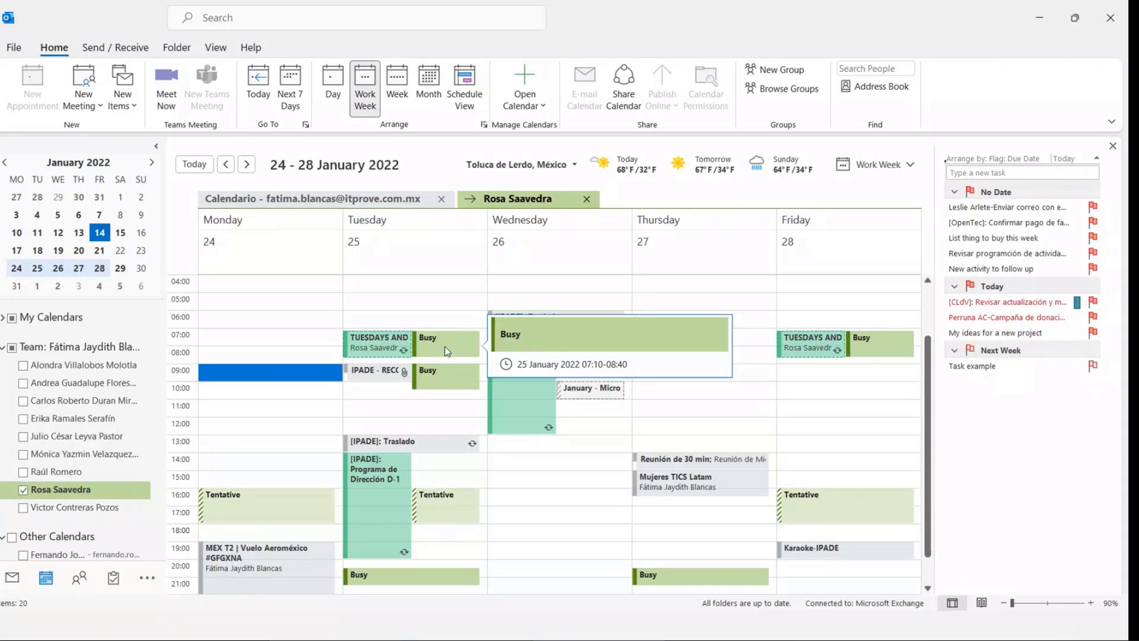
left_click(471, 199)
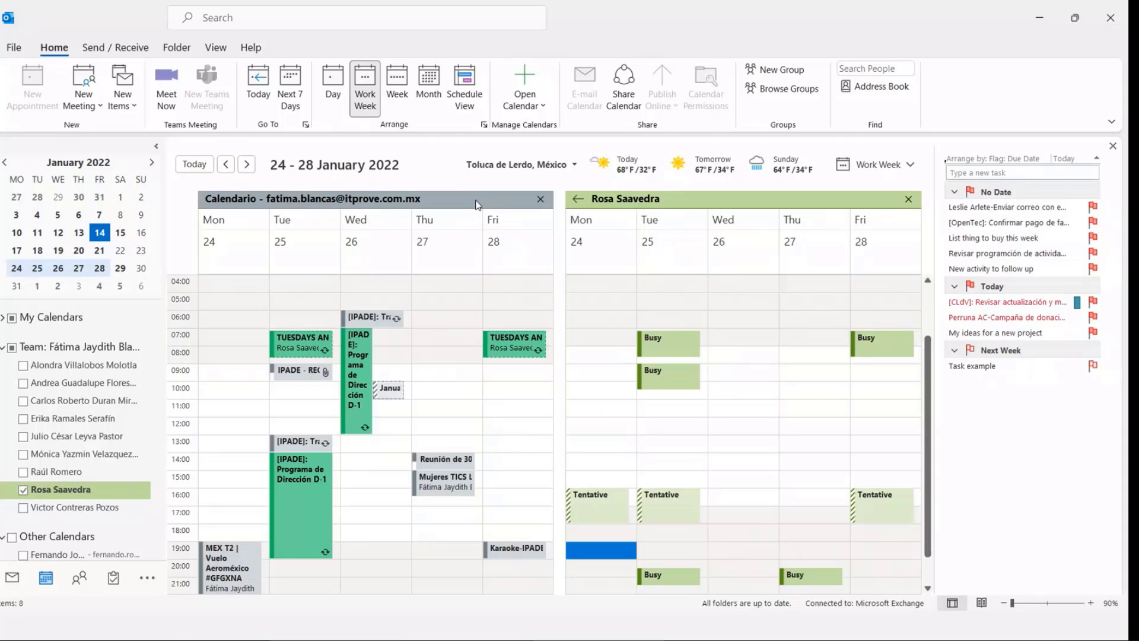
left_click(578, 201)
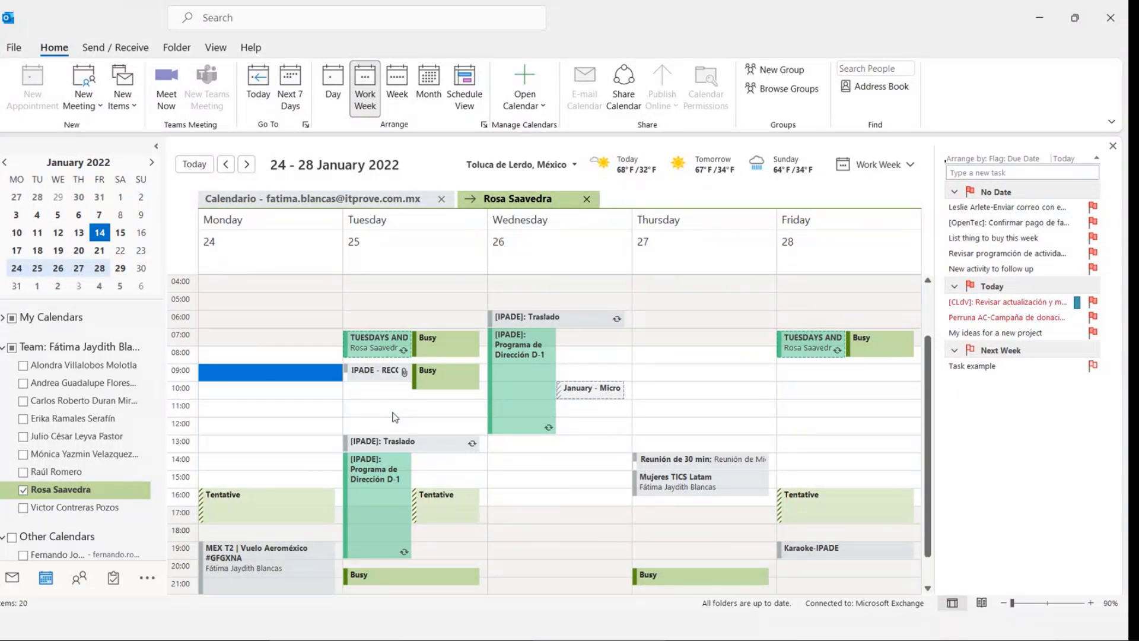
Step: Add the second team member's calendar to the overlay and inspect the Pensamiento Computacional meeting on Monday 24
left_click(24, 385)
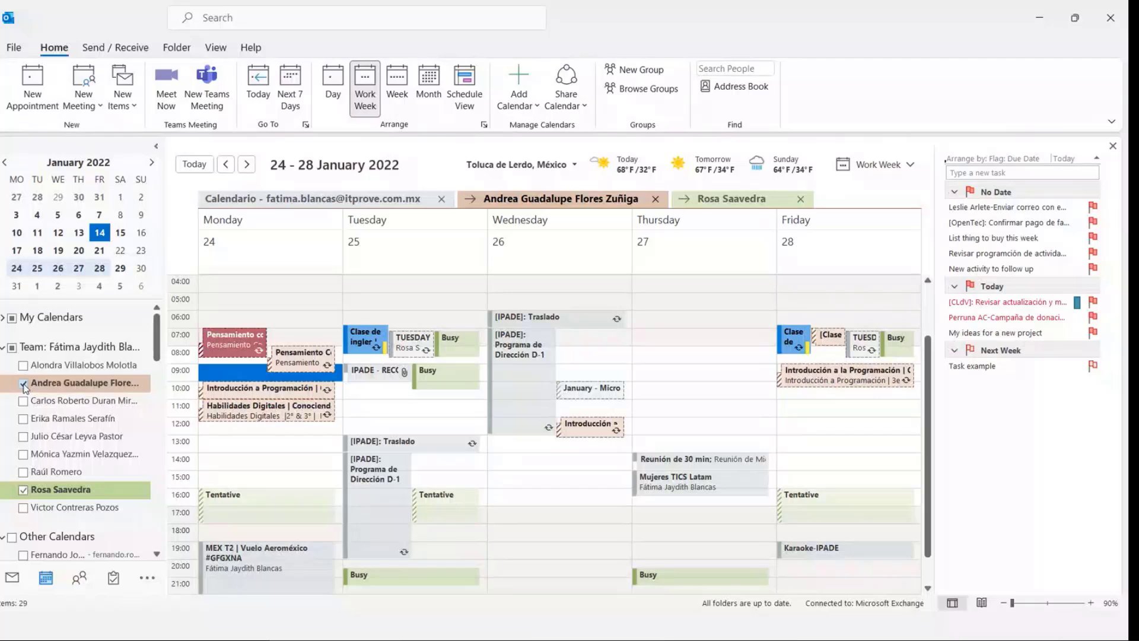
mouse_move(311, 366)
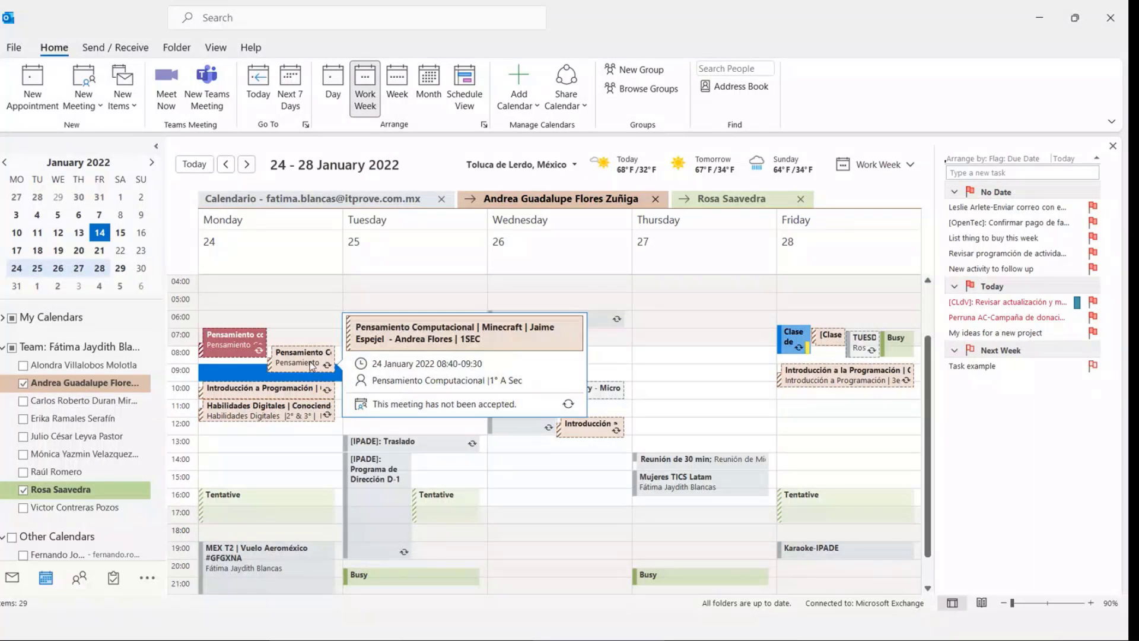